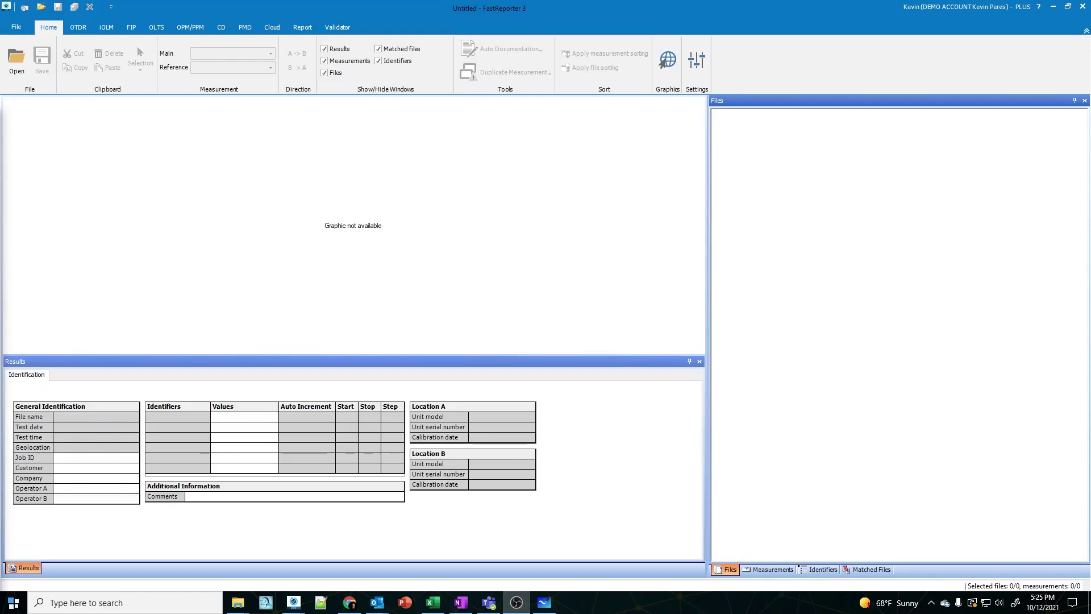
Step: Switch to File Explorer and look over the trace files in the Loopback Cable folder, returning to the parent Loopback folder
{"action": "left_click", "coordinate": [796, 287]}
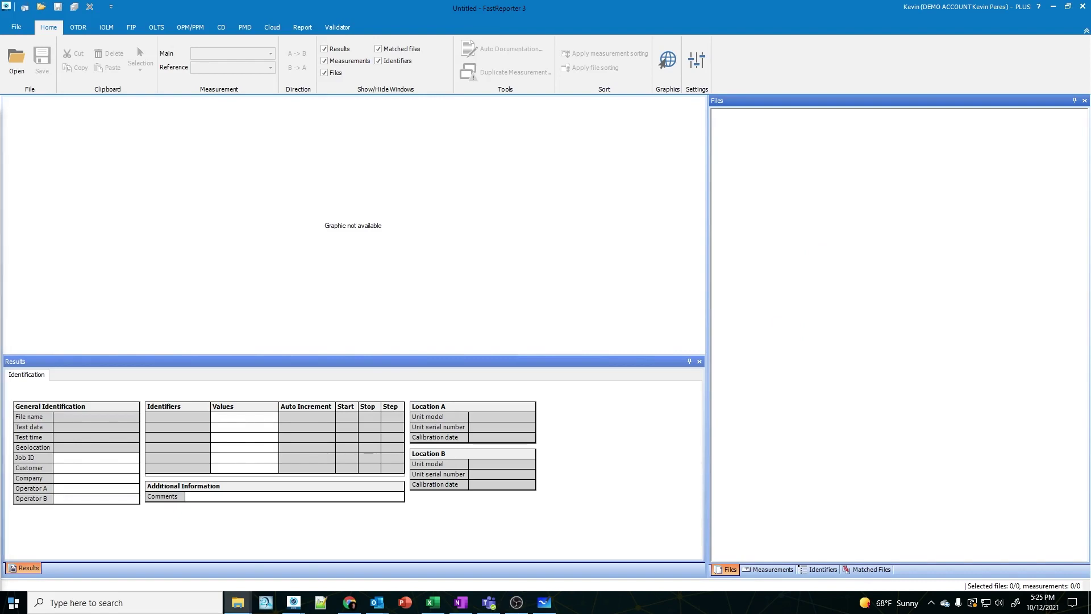
{"action": "left_click", "coordinate": [547, 128]}
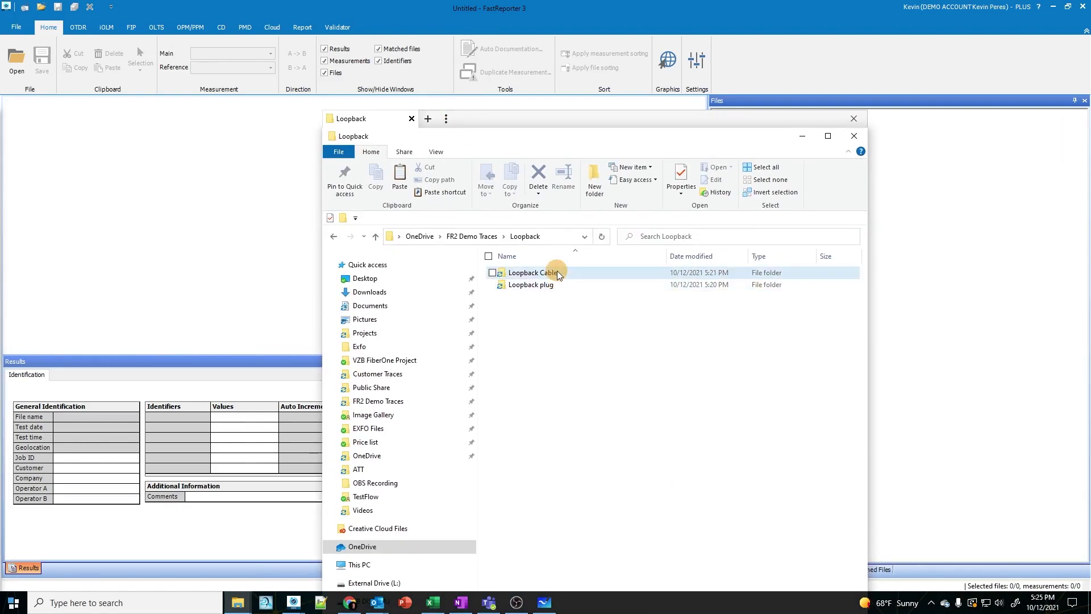
{"action": "double_click", "coordinate": [556, 275]}
{"action": "left_click", "coordinate": [558, 480]}
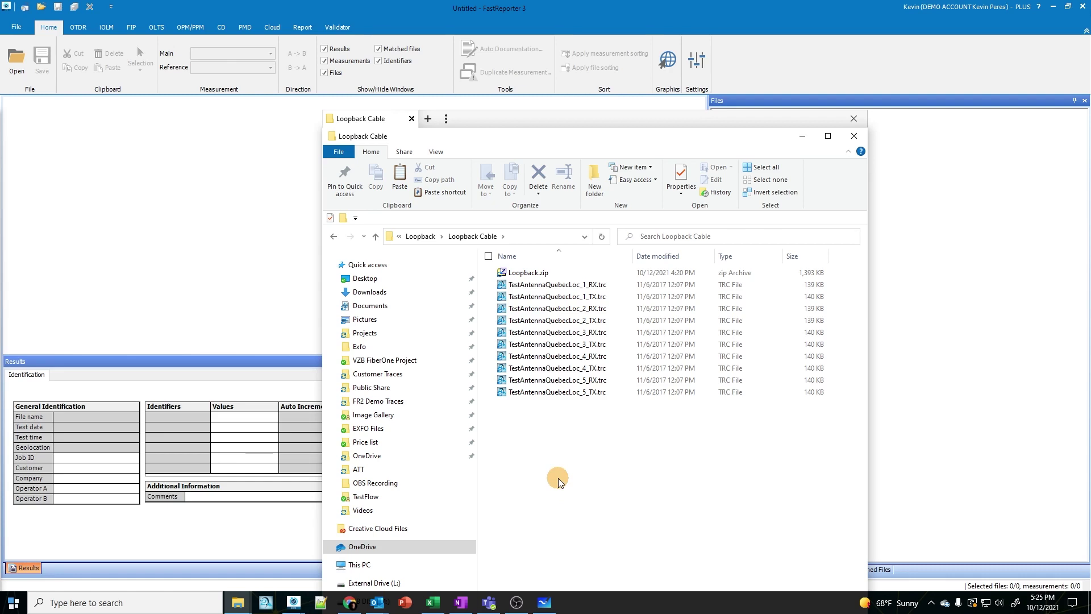
{"action": "key", "text": "BackSpace"}
Step: Load HUB_REMOTE_ 0001.sor through 0004.sor from the Loopback plug folder into FastReporter 3 and widen the file name column
{"action": "double_click", "coordinate": [548, 287]}
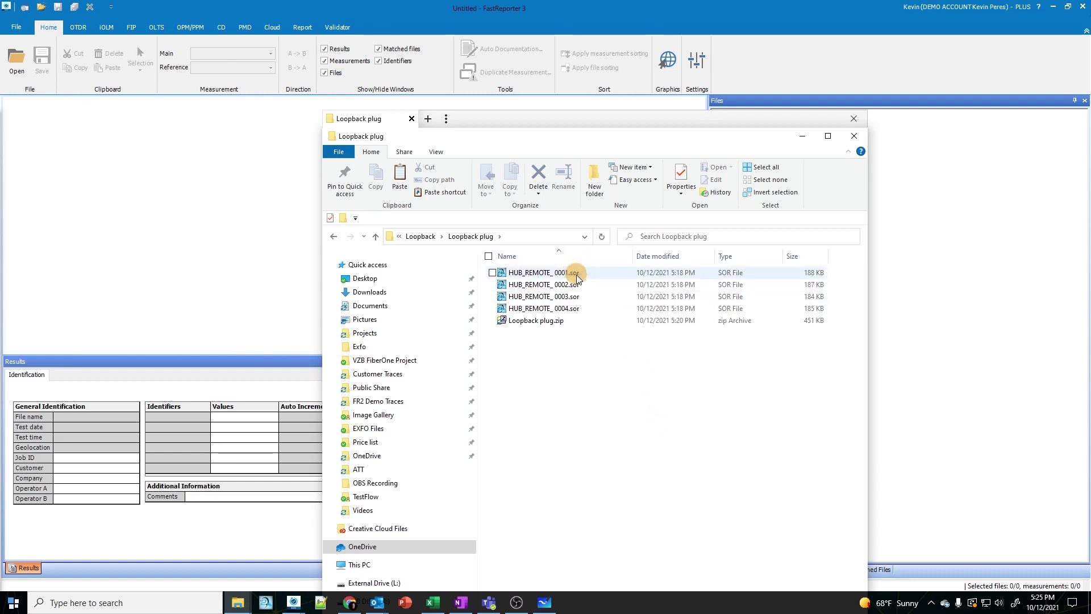
{"action": "left_click", "coordinate": [639, 274]}
{"action": "left_click", "coordinate": [580, 309], "text": "shift"}
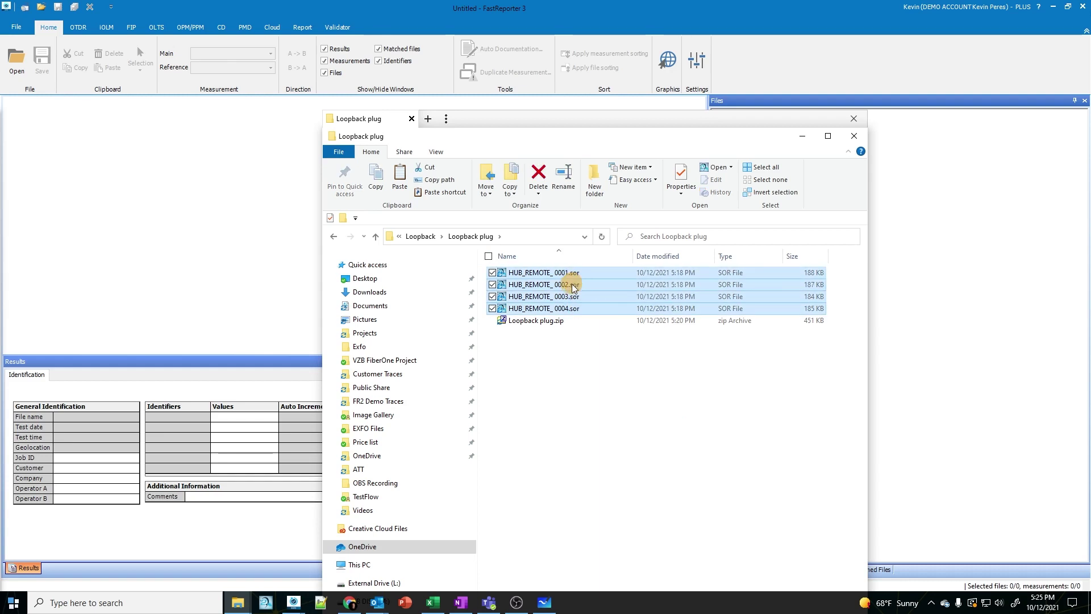
{"action": "mouse_move", "coordinate": [574, 305]}
{"action": "left_mouse_down"}
{"action": "mouse_move", "coordinate": [689, 297]}
{"action": "mouse_move", "coordinate": [967, 317]}
{"action": "left_mouse_up"}
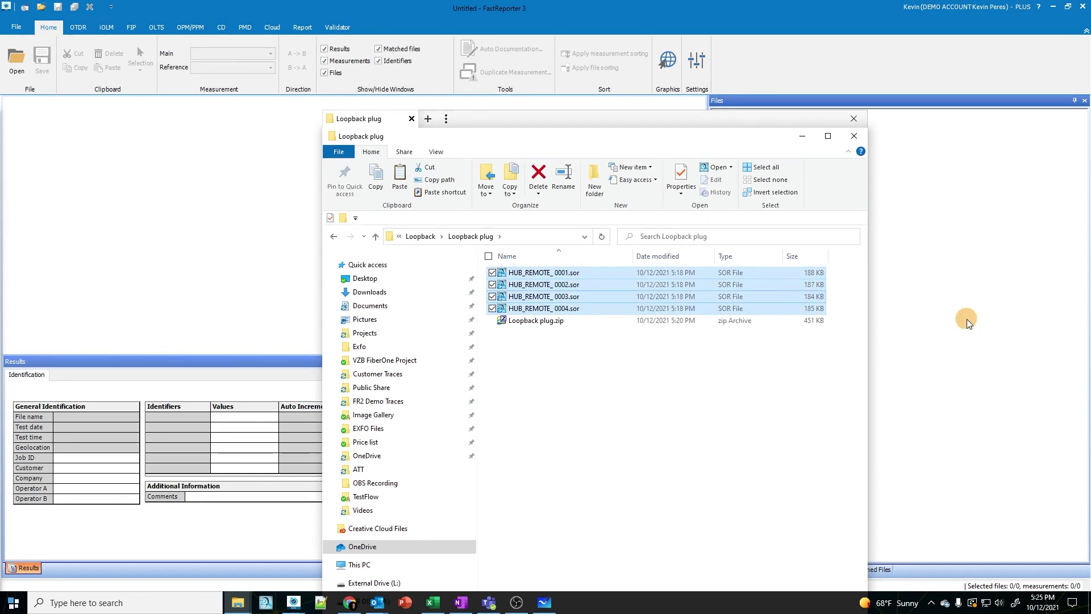
{"action": "left_click", "coordinate": [803, 136]}
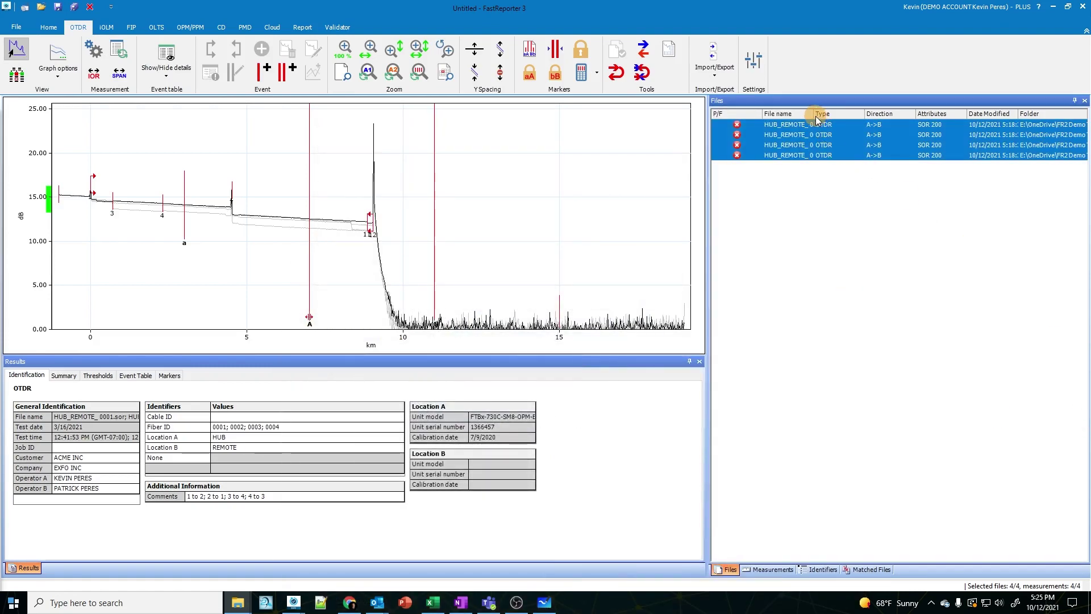
{"action": "left_click_drag", "start_coordinate": [813, 113], "coordinate": [870, 114]}
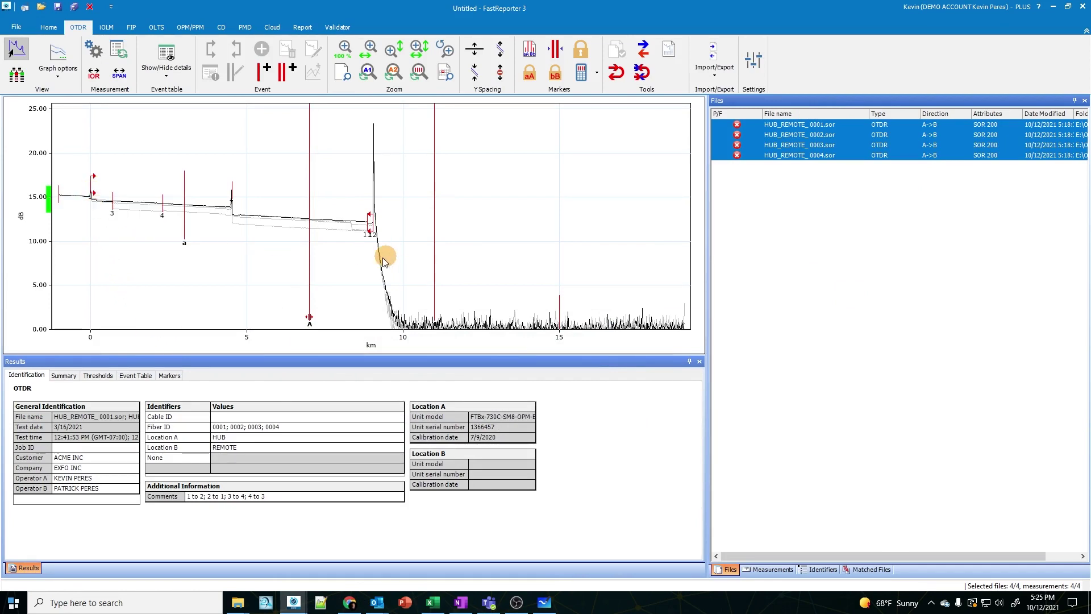
Step: Display the HUB_REMOTE_ 0001.sor trace, annotate it with LC, LP, AB #1 and BA #2, and clear the annotations
{"action": "left_click_drag", "start_coordinate": [377, 251], "coordinate": [375, 253]}
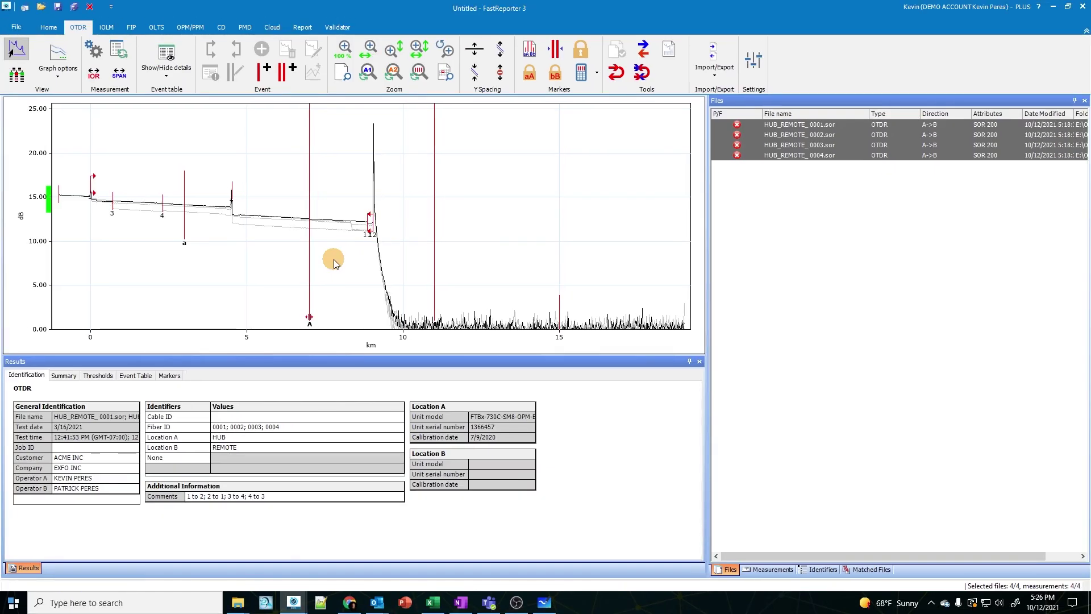
{"action": "left_click", "coordinate": [773, 284]}
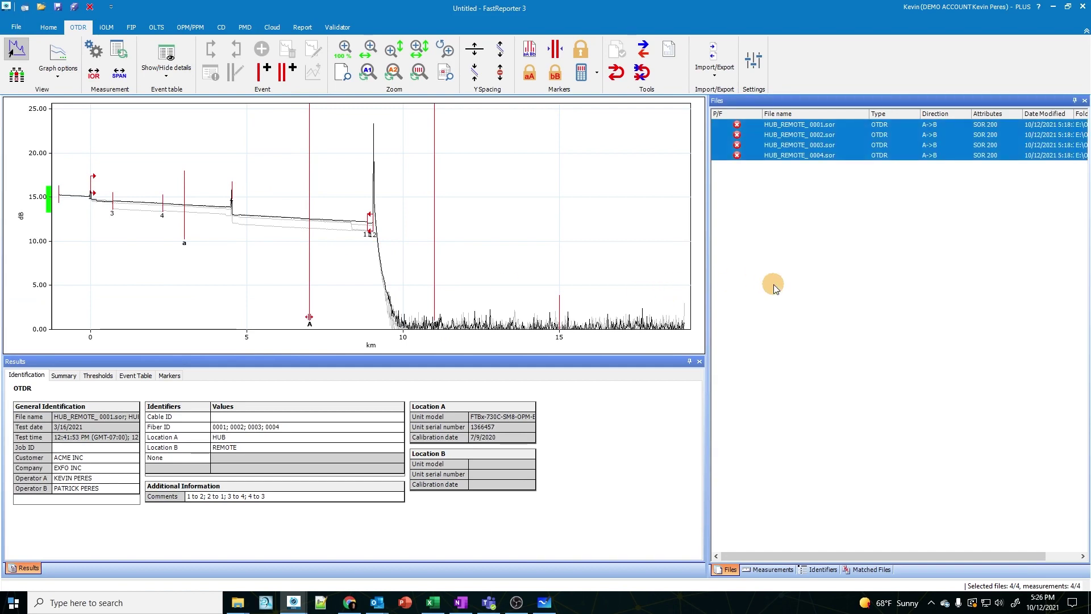
{"action": "left_click", "coordinate": [821, 124]}
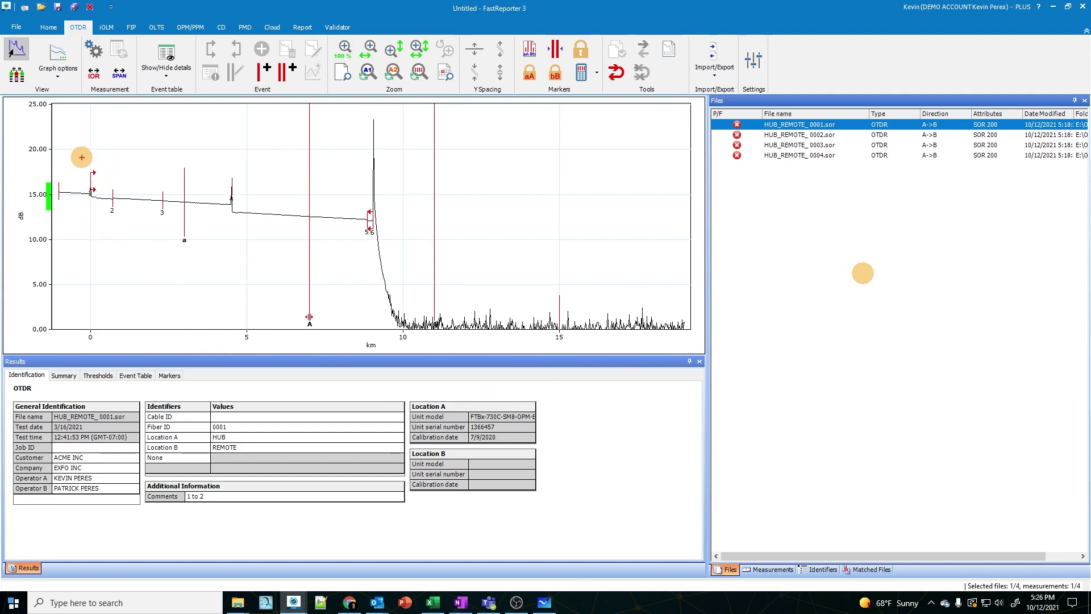
{"action": "left_click_drag", "start_coordinate": [83, 152], "coordinate": [74, 196]}
{"action": "left_click_drag", "start_coordinate": [79, 134], "coordinate": [98, 134]}
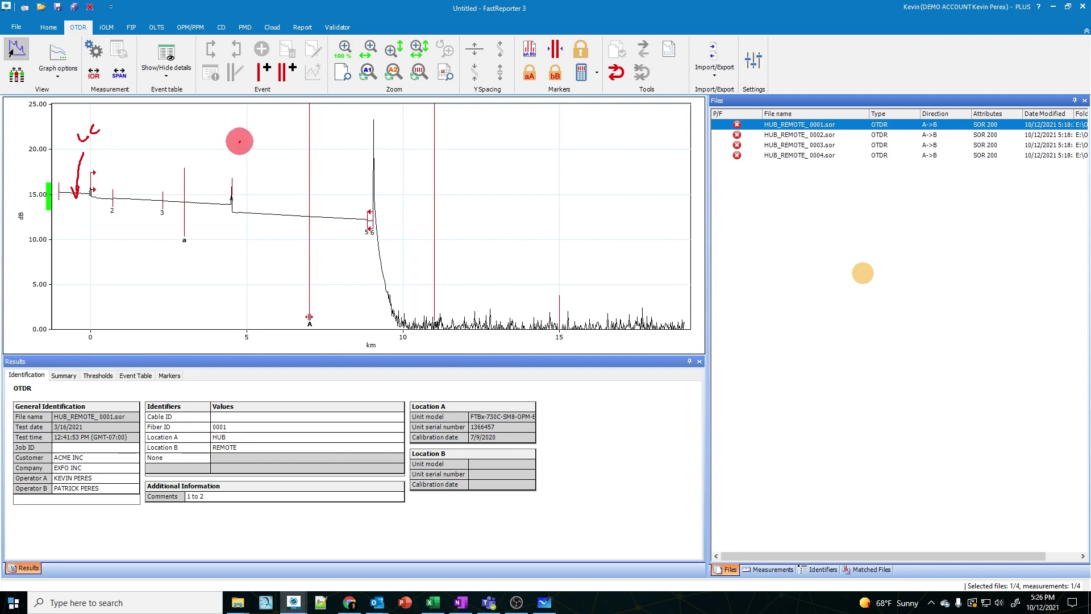
{"action": "mouse_move", "coordinate": [239, 140]}
{"action": "left_mouse_down"}
{"action": "mouse_move", "coordinate": [235, 174]}
{"action": "mouse_move", "coordinate": [251, 123]}
{"action": "left_mouse_up"}
{"action": "mouse_move", "coordinate": [135, 191]}
{"action": "left_mouse_down"}
{"action": "mouse_move", "coordinate": [151, 176]}
{"action": "mouse_move", "coordinate": [175, 183]}
{"action": "left_mouse_up"}
{"action": "left_click_drag", "start_coordinate": [181, 179], "coordinate": [190, 188]}
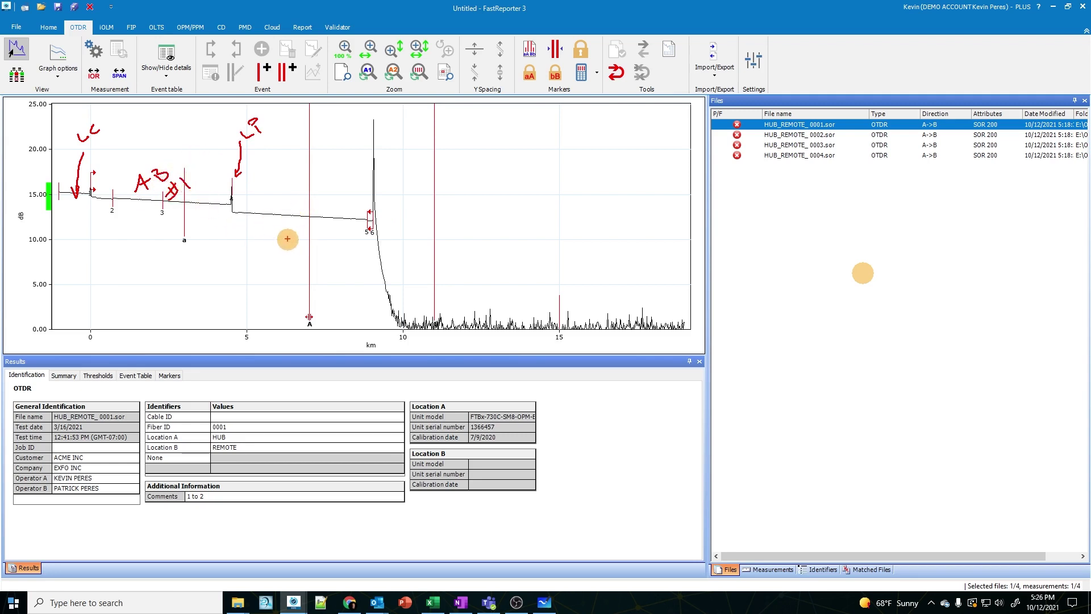
{"action": "mouse_move", "coordinate": [276, 246]}
{"action": "left_mouse_down"}
{"action": "mouse_move", "coordinate": [278, 258]}
{"action": "mouse_move", "coordinate": [302, 253]}
{"action": "mouse_move", "coordinate": [297, 287]}
{"action": "mouse_move", "coordinate": [316, 267]}
{"action": "mouse_move", "coordinate": [306, 273]}
{"action": "mouse_move", "coordinate": [329, 274]}
{"action": "left_mouse_up"}
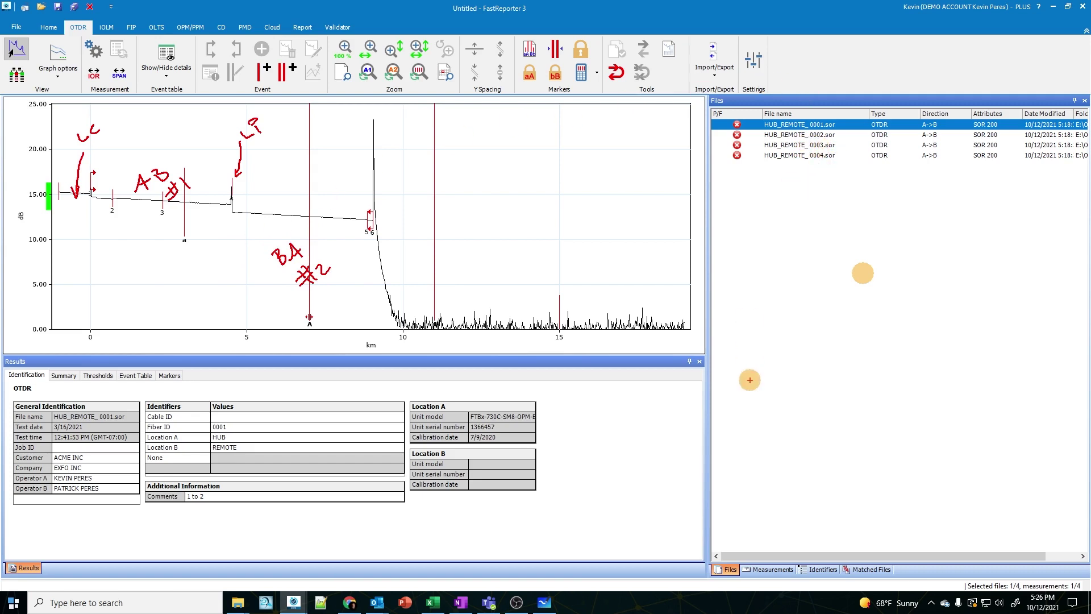
{"action": "key", "text": "Escape"}
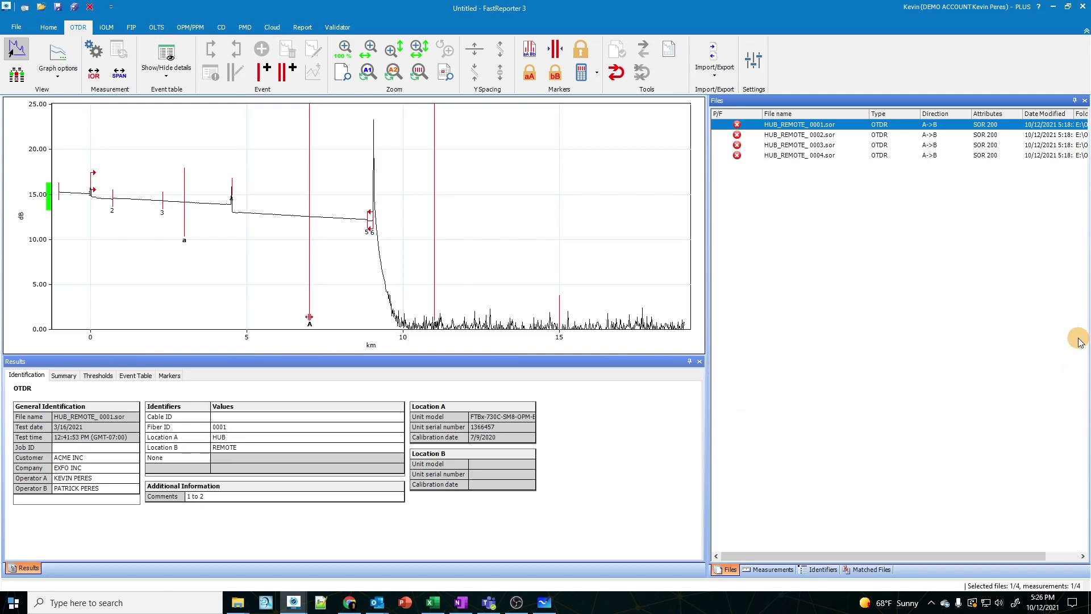
Step: Check the comments of HUB_REMOTE_ 0001.sor and 0002.sor, and reselect all four trace files
{"action": "left_click", "coordinate": [813, 158], "text": "shift"}
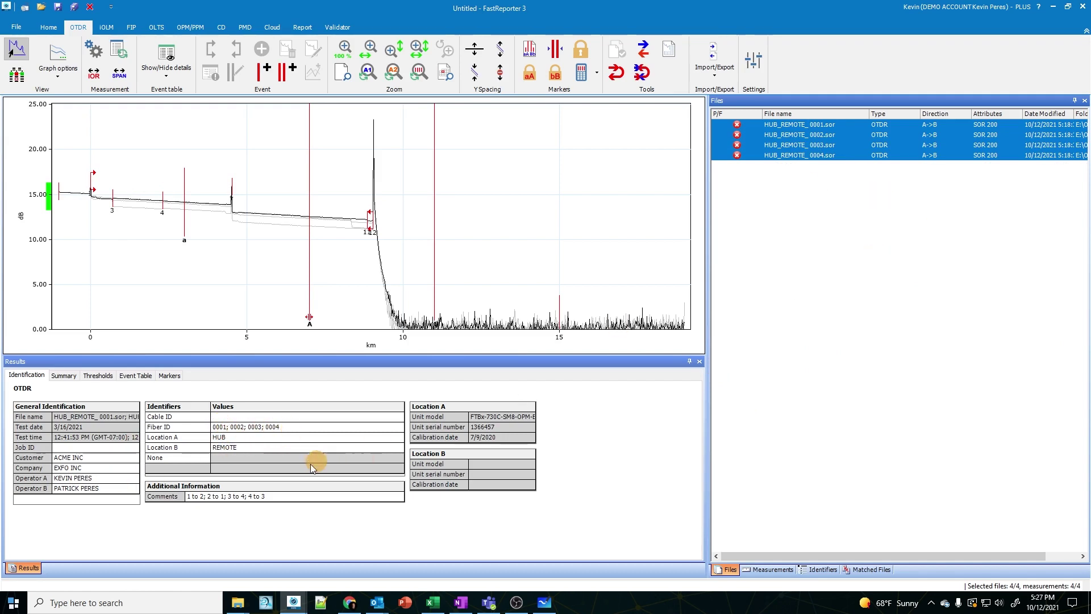
{"action": "left_click", "coordinate": [810, 125]}
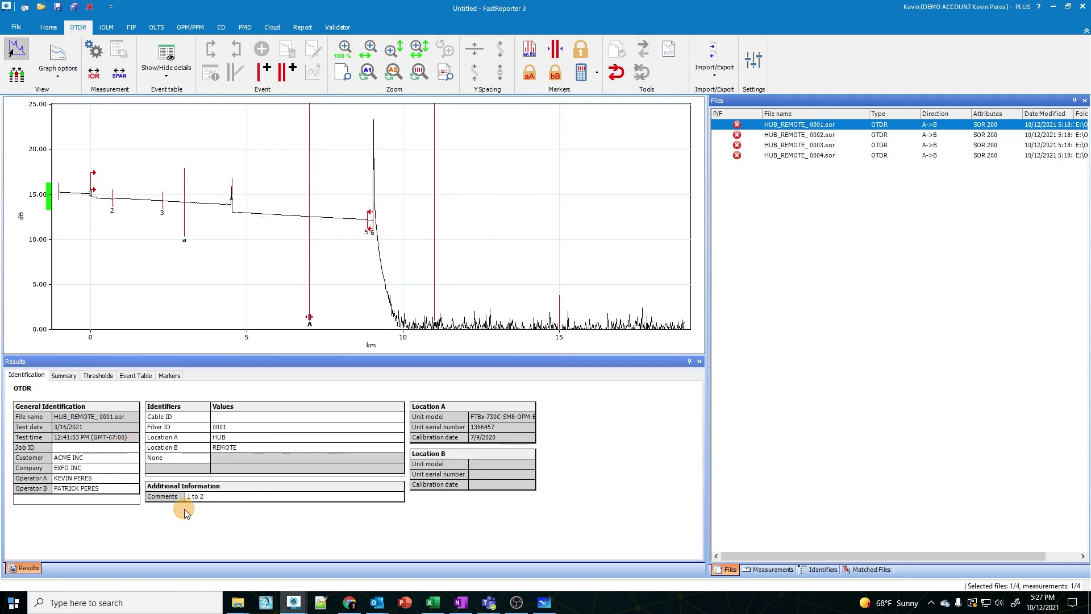
{"action": "left_click", "coordinate": [824, 136]}
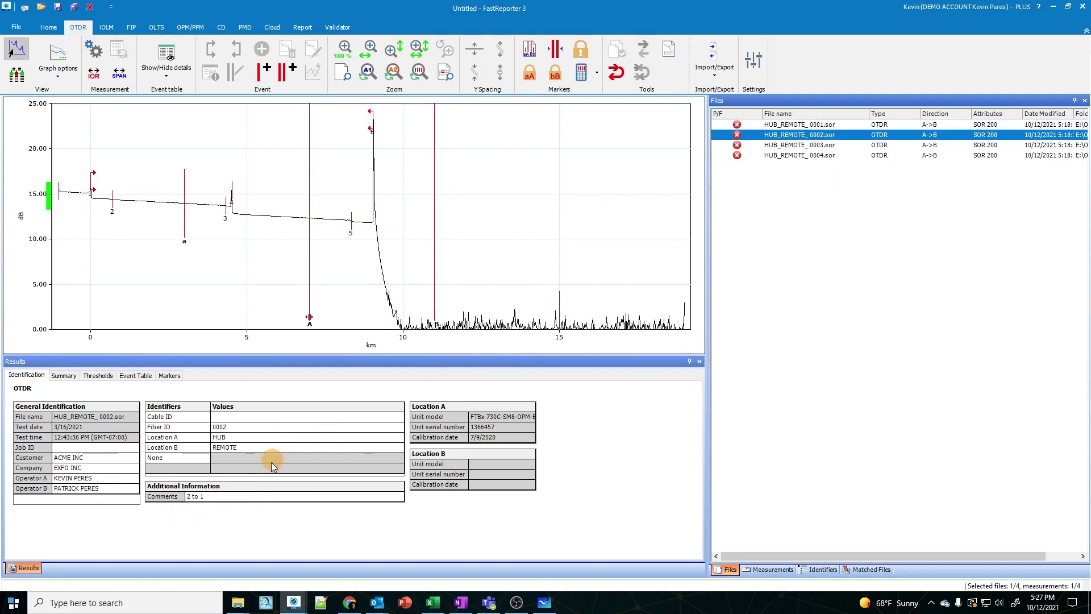
{"action": "left_click", "coordinate": [820, 125]}
{"action": "left_click", "coordinate": [817, 155], "text": "shift"}
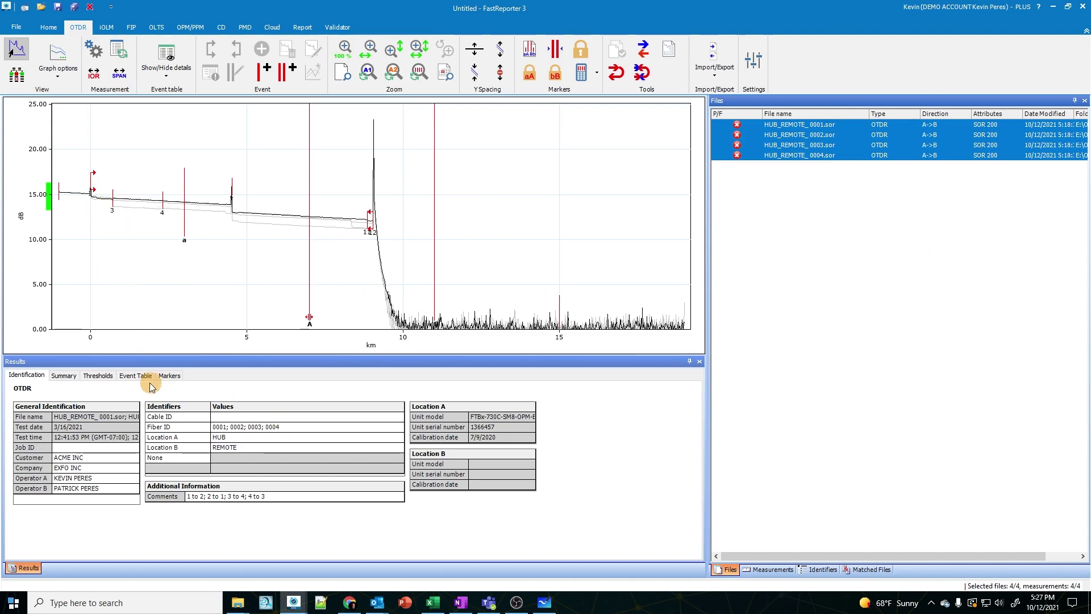
Step: Examine the event table of the four traces from the launch level to the last event
{"action": "left_click", "coordinate": [135, 375]}
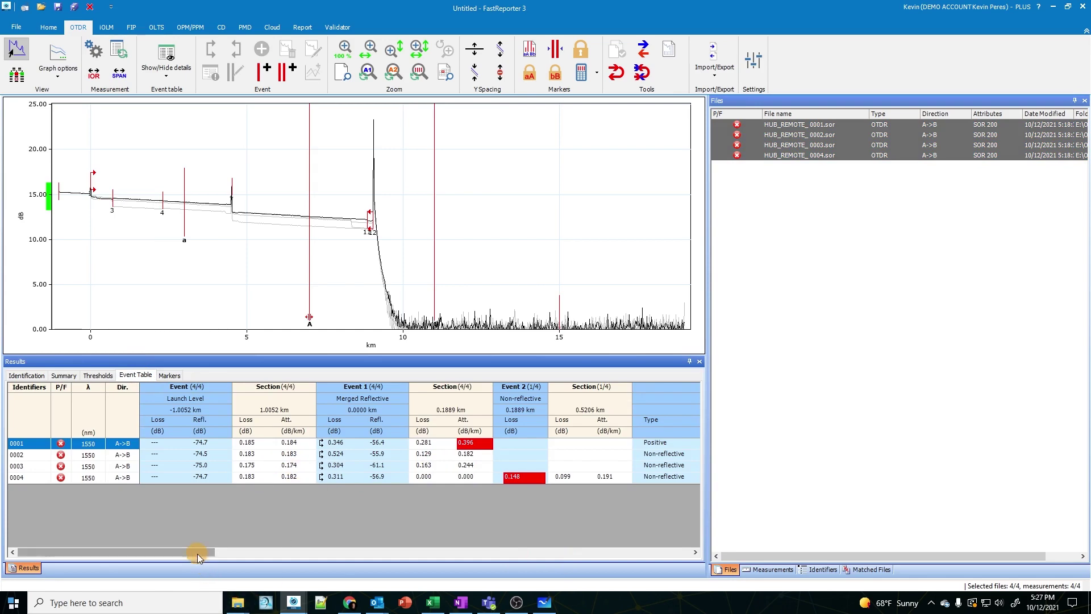
{"action": "left_click_drag", "start_coordinate": [197, 553], "coordinate": [685, 554]}
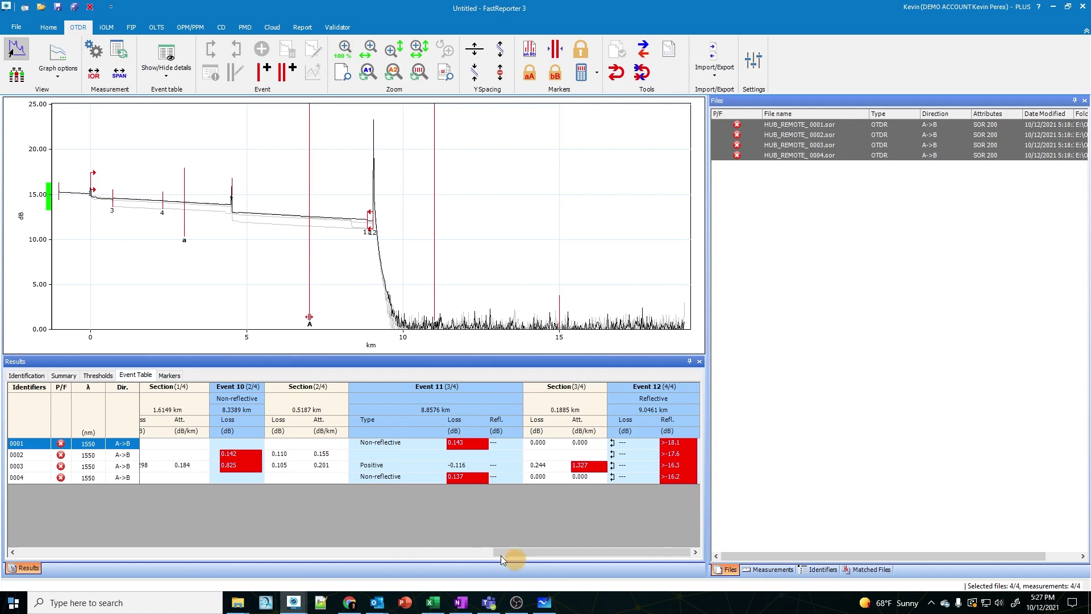
{"action": "left_click_drag", "start_coordinate": [510, 555], "coordinate": [43, 548]}
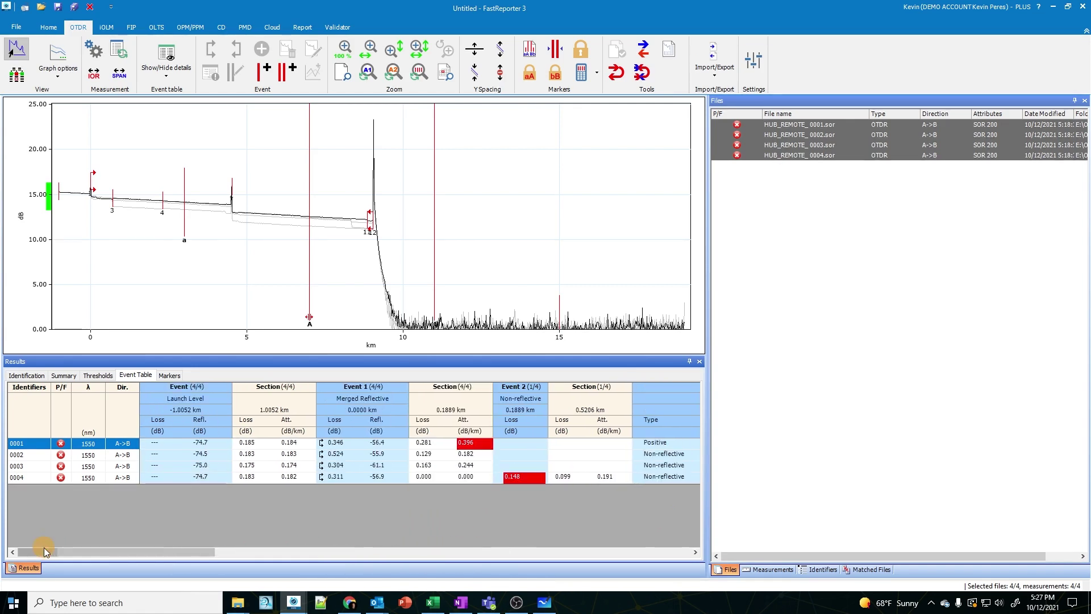
{"action": "left_click", "coordinate": [865, 256]}
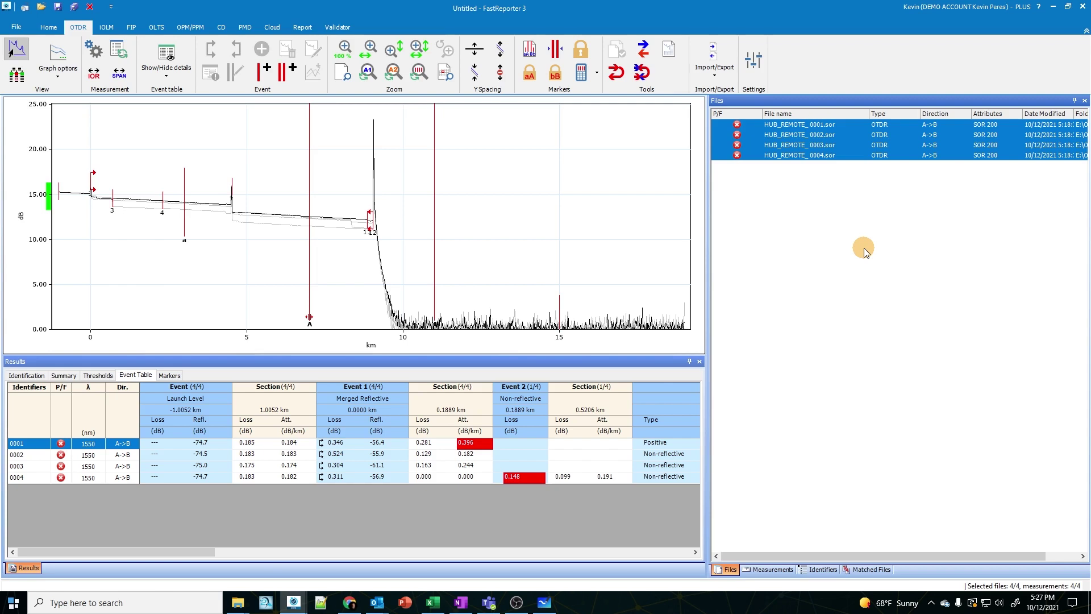
Step: Start loopback bidirectional file creation with the proposed pairs, excluding Cable ID from the file names and including Location A and Location B
{"action": "left_click", "coordinate": [641, 75]}
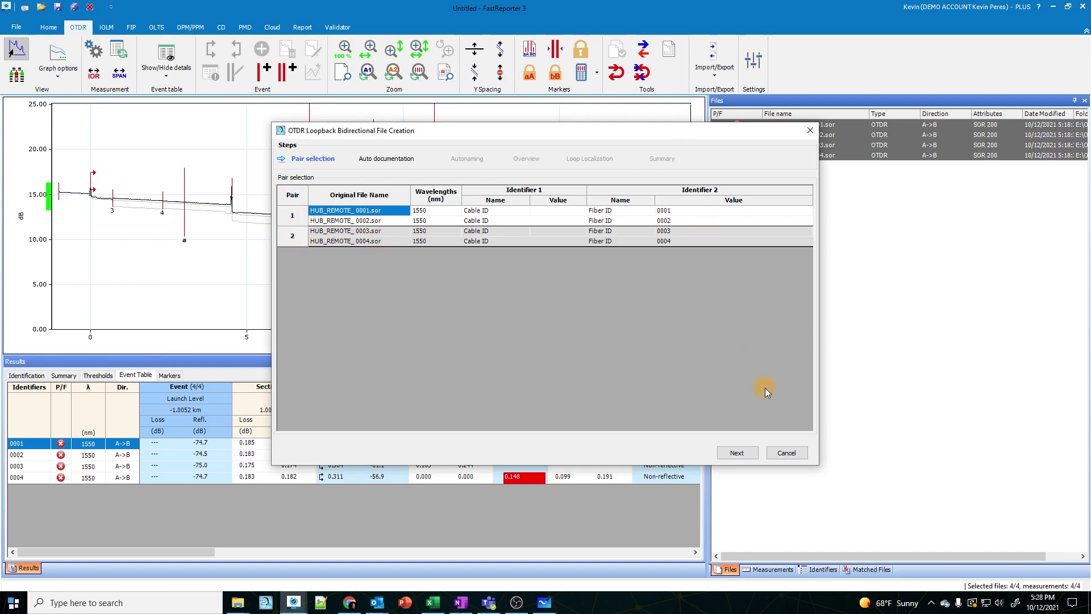
{"action": "left_click", "coordinate": [748, 455]}
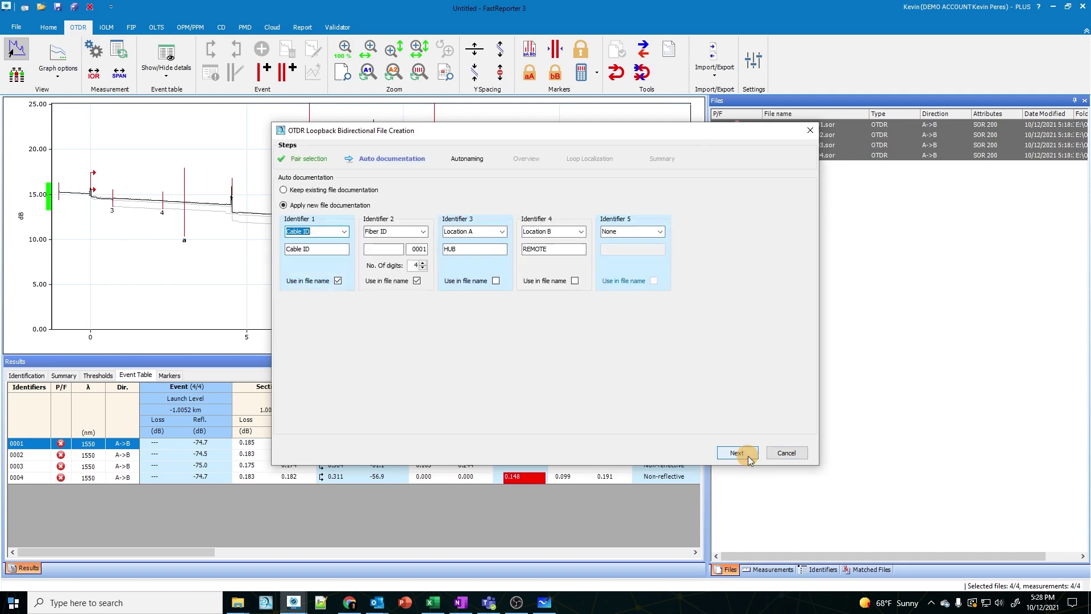
{"action": "left_click", "coordinate": [337, 281]}
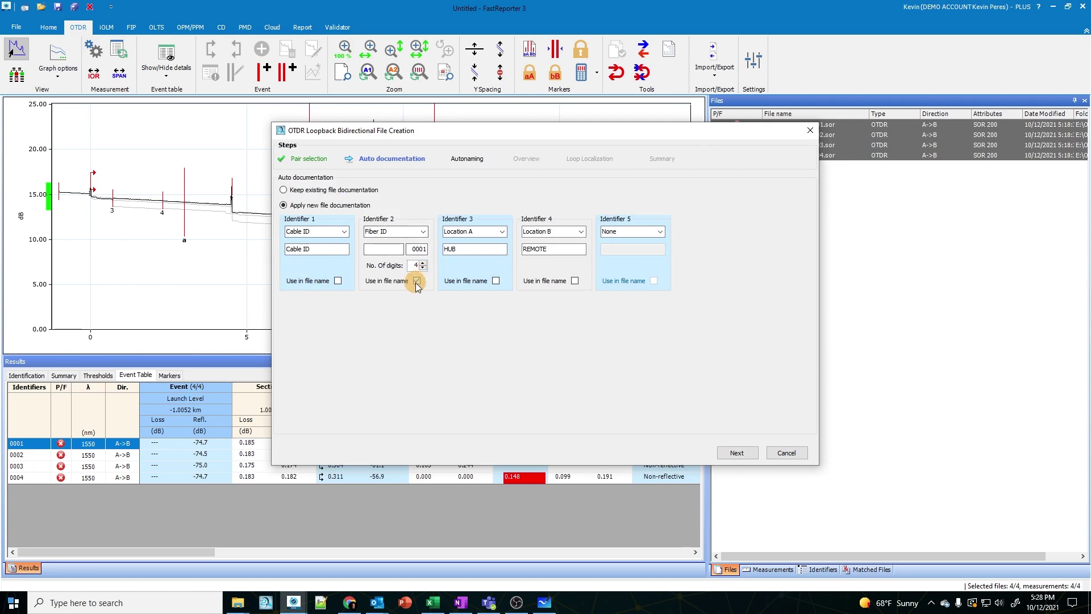
{"action": "left_click", "coordinate": [495, 281]}
{"action": "left_click", "coordinate": [575, 281]}
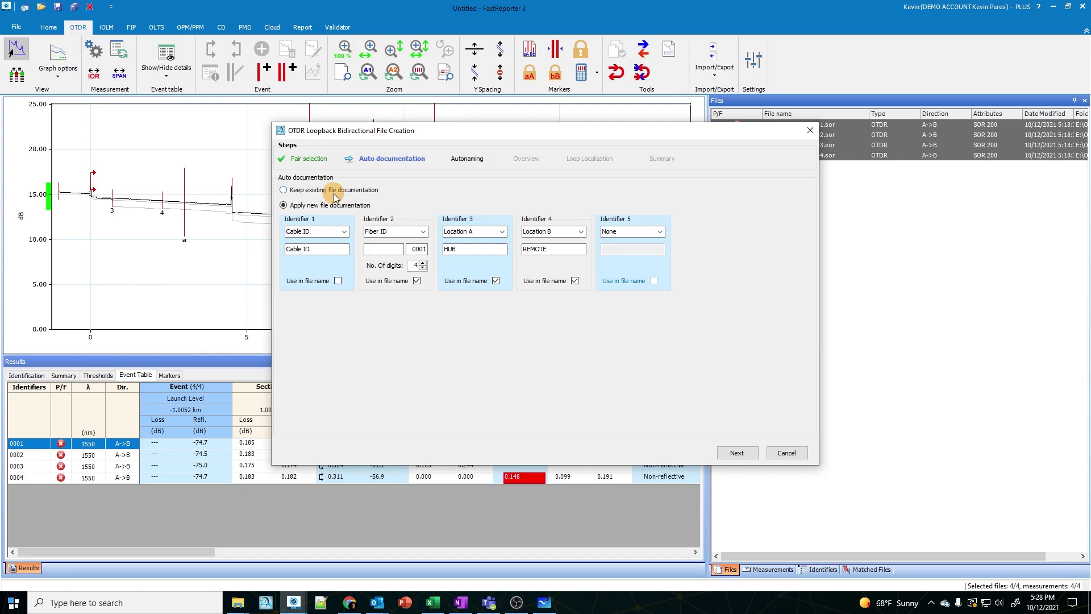
{"action": "left_click", "coordinate": [475, 249]}
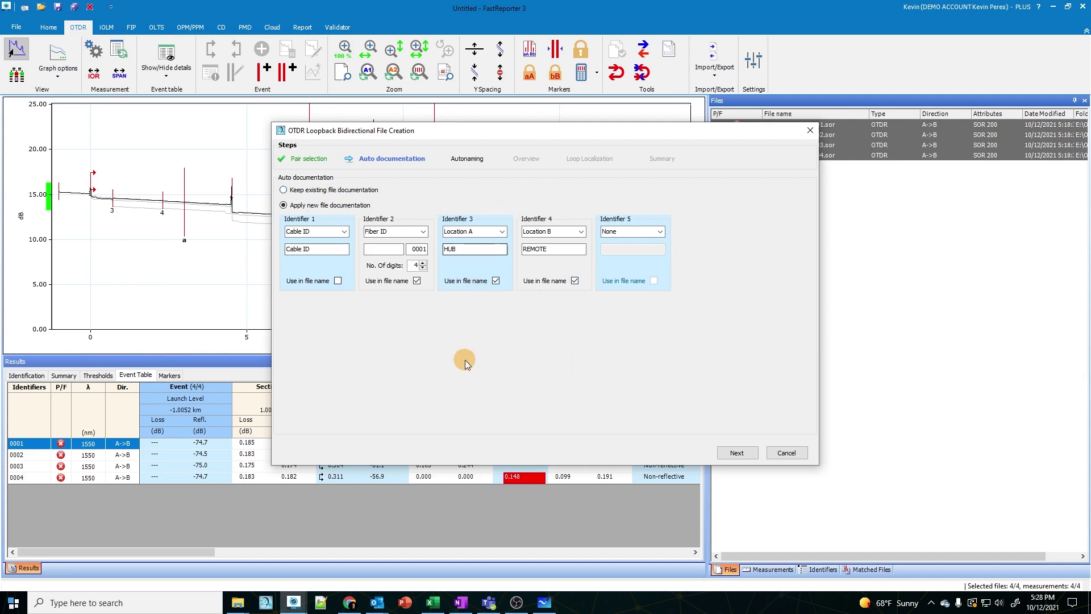
{"action": "left_click", "coordinate": [736, 454]}
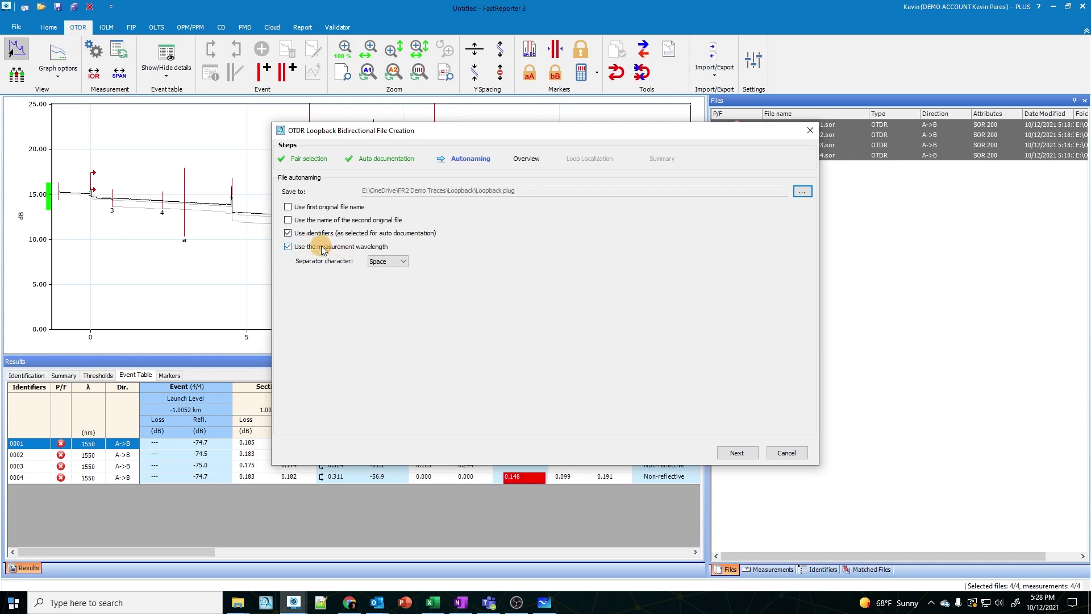
Step: Set the autonaming separator character to an underscore and proceed to the overview
{"action": "left_click", "coordinate": [402, 262]}
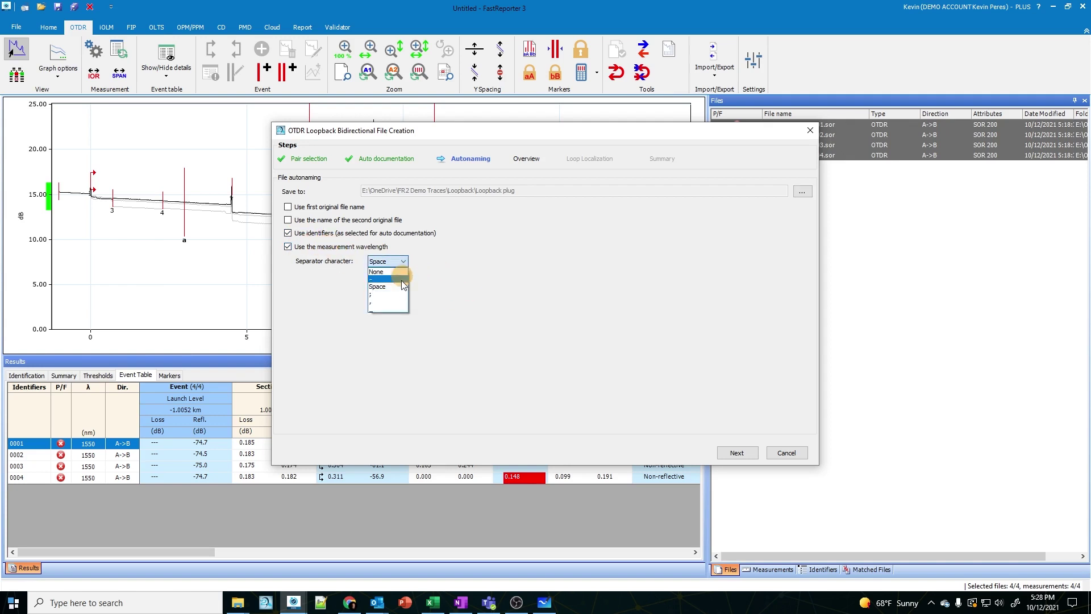
{"action": "left_click", "coordinate": [390, 310]}
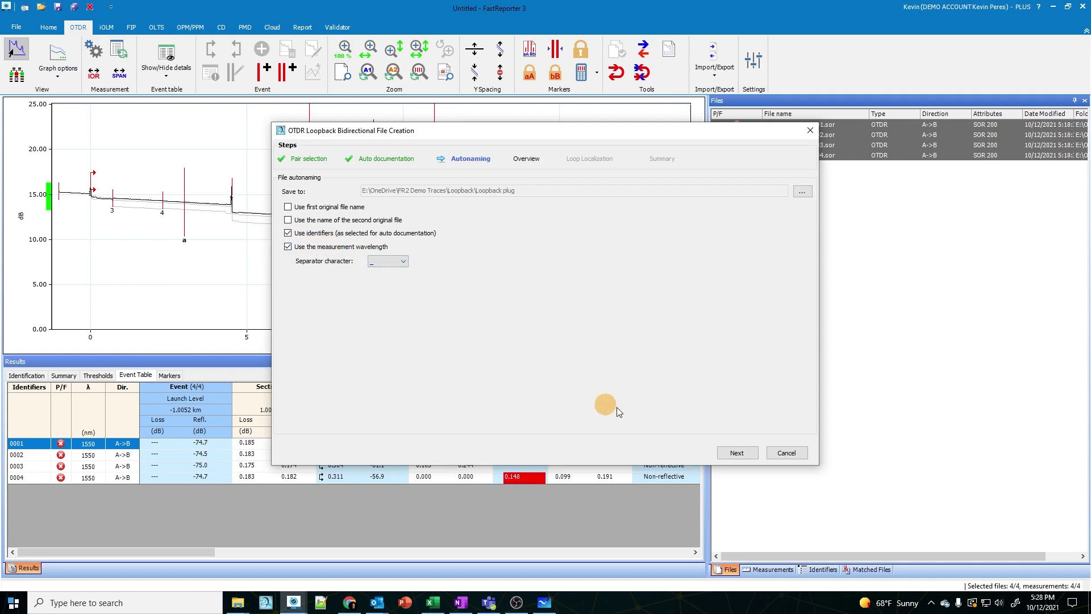
{"action": "left_click", "coordinate": [745, 455]}
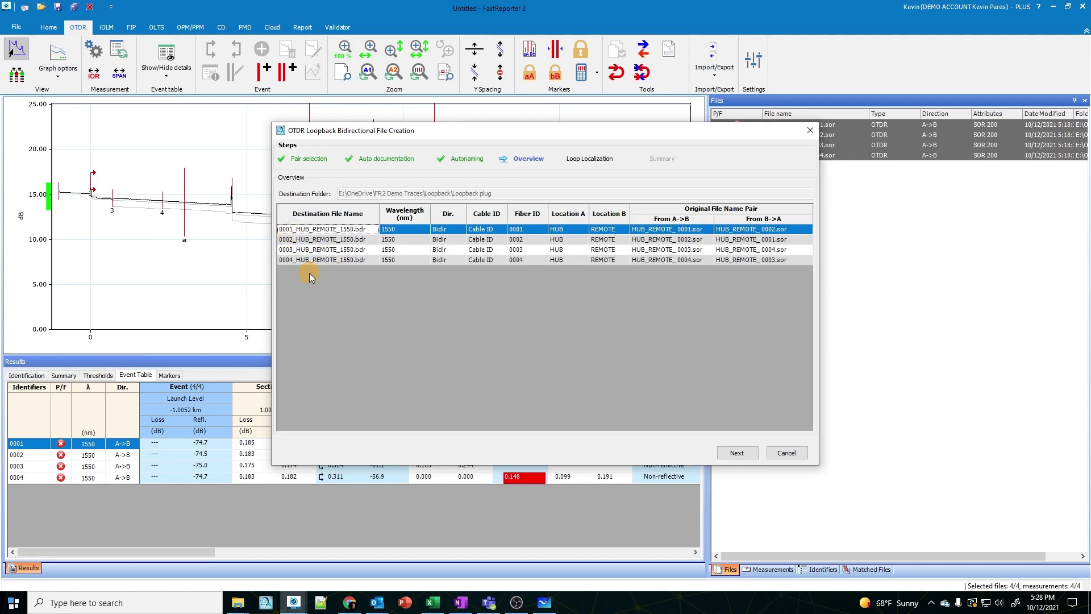
Step: Move the wizard aside and review the fiber IDs and original file pairs of the bidirectional files in the overview
{"action": "left_click_drag", "start_coordinate": [550, 129], "coordinate": [393, 125]}
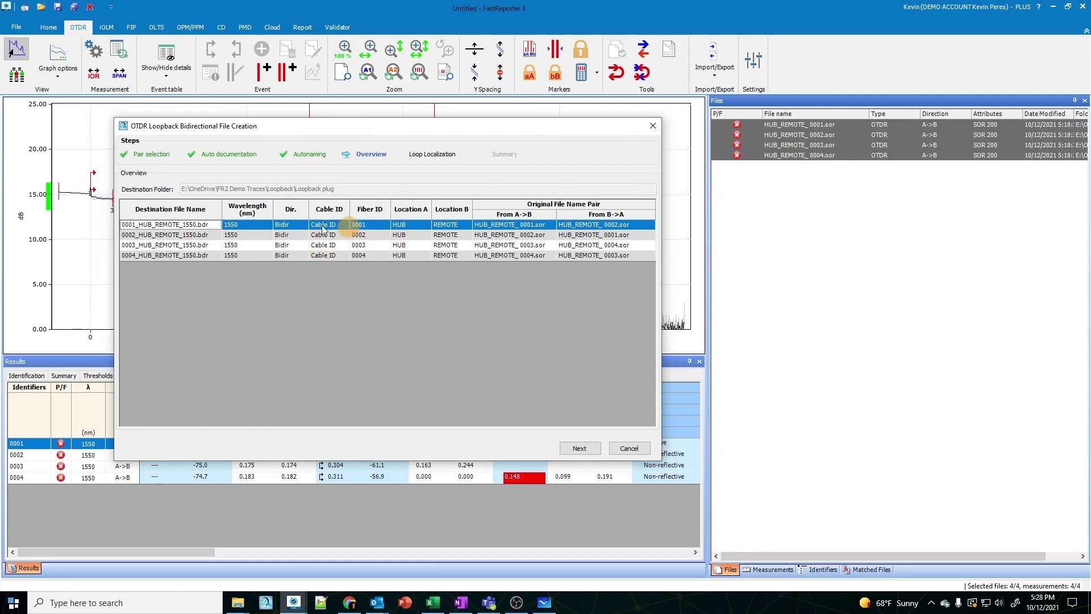
{"action": "left_click", "coordinate": [375, 244]}
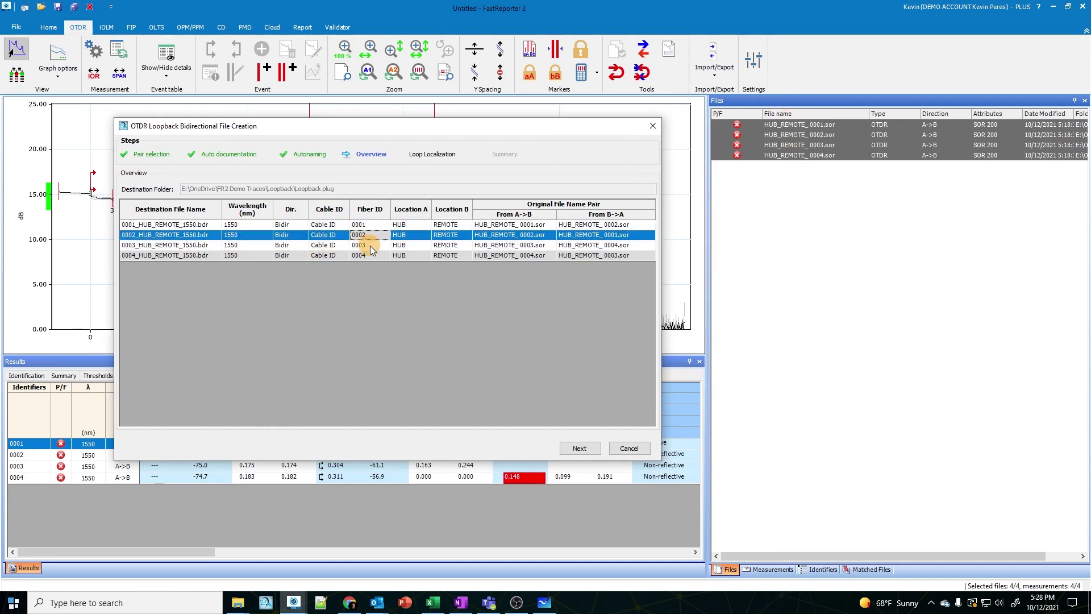
{"action": "left_click", "coordinate": [370, 254]}
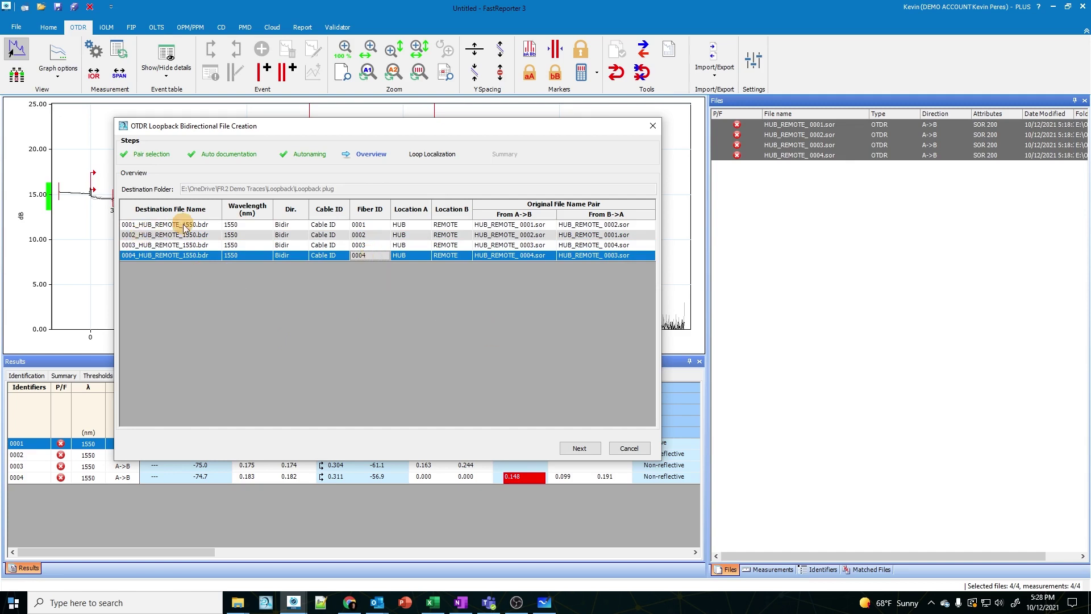
Step: Review the original file pairs of the first two bidirectional files, recheck the autonaming settings, and return to the overview
{"action": "left_click", "coordinate": [497, 226]}
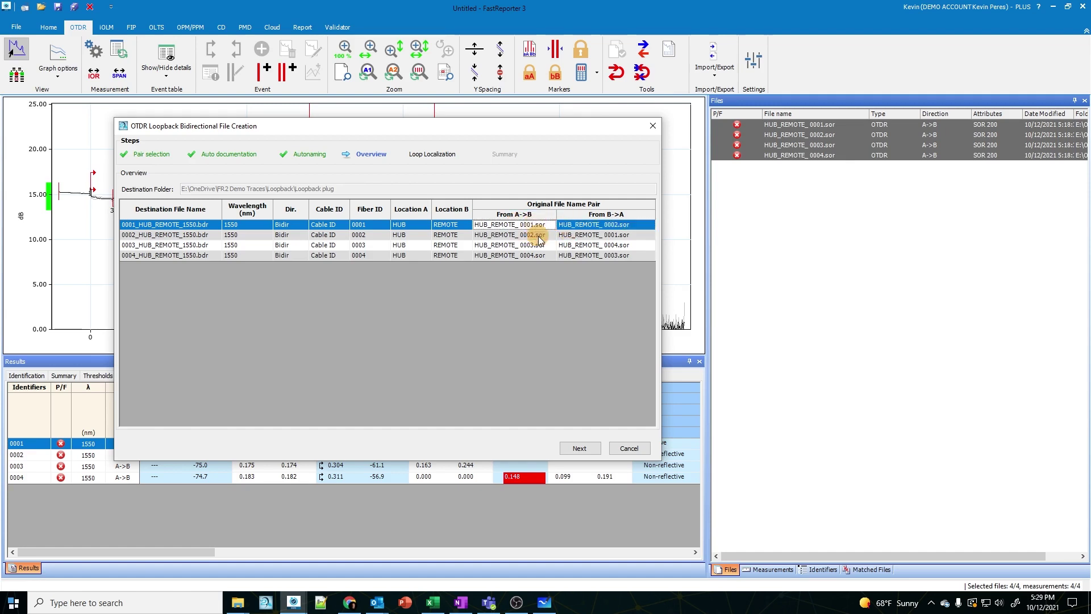
{"action": "left_click", "coordinate": [574, 234]}
{"action": "left_click", "coordinate": [501, 238]}
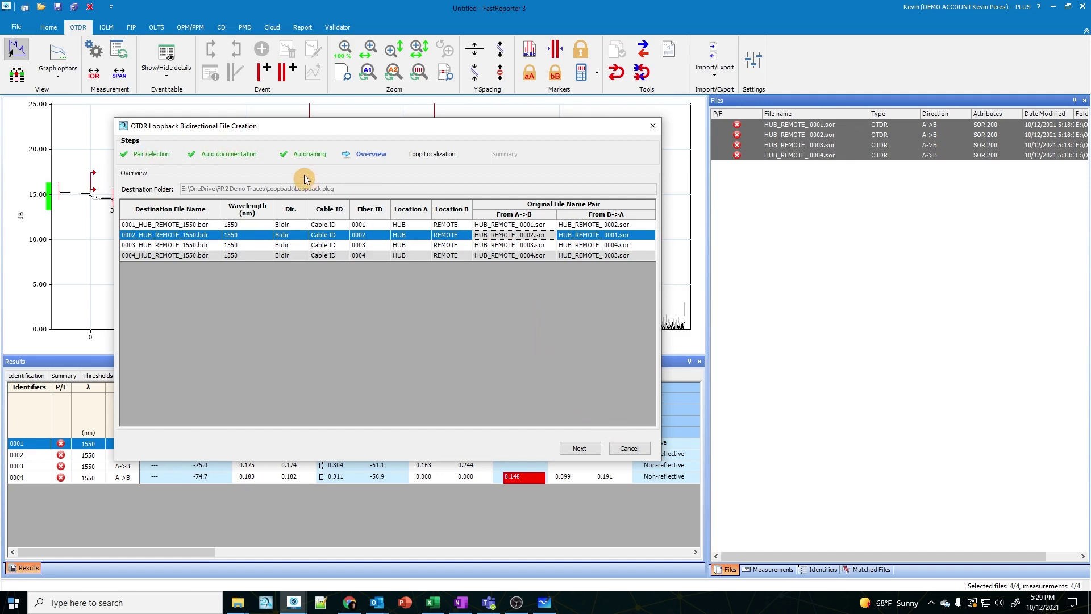
{"action": "left_click", "coordinate": [288, 154]}
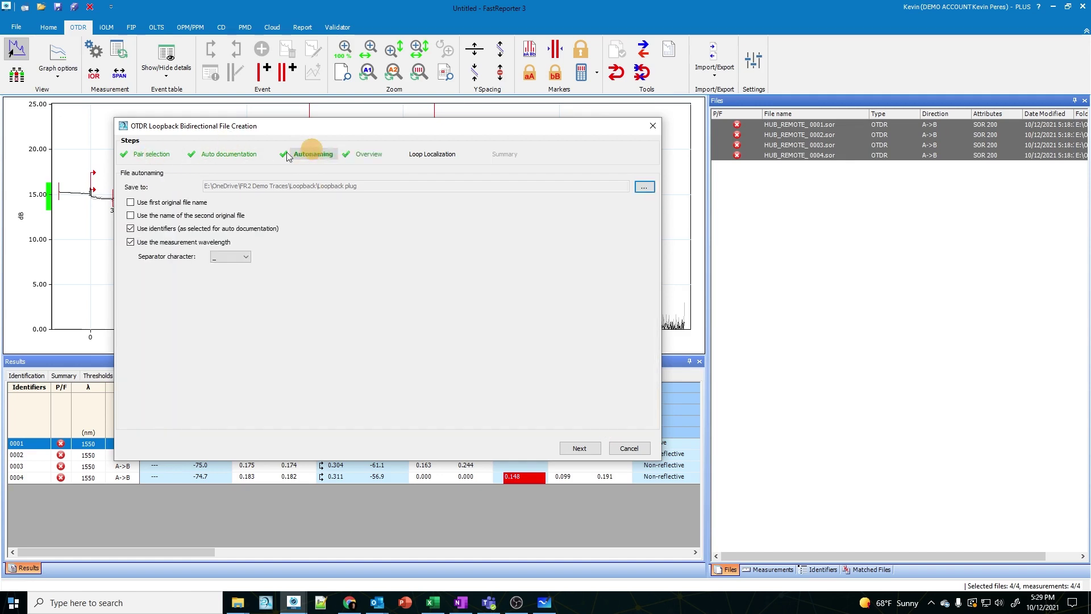
{"action": "left_click", "coordinate": [374, 160]}
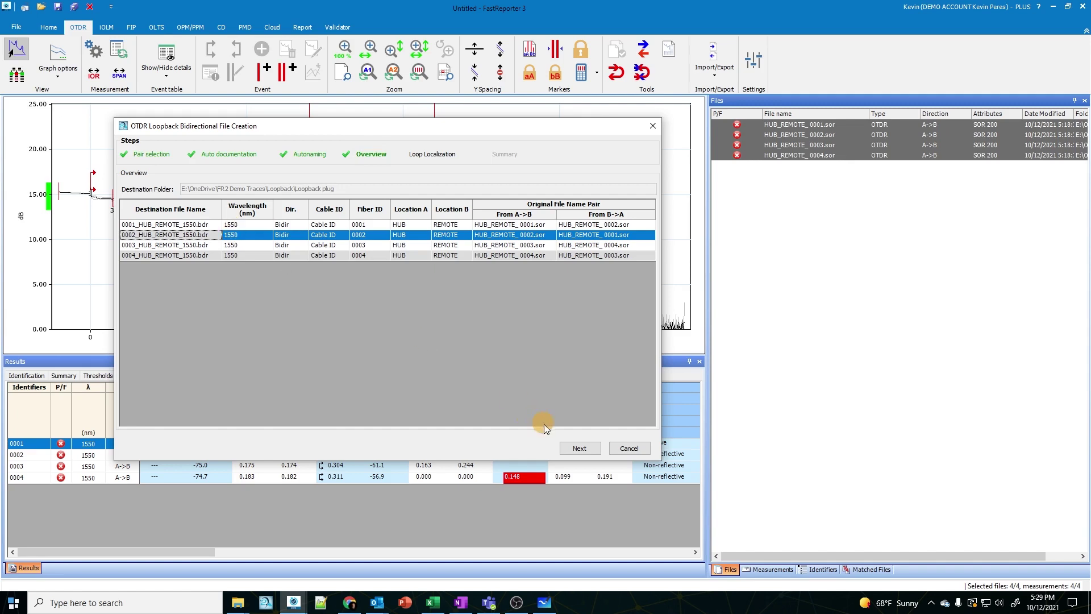
Step: In loop localization, manually set both the loop start and loop end at event 6 of the combined measurements, and proceed to the summary
{"action": "left_click", "coordinate": [568, 447]}
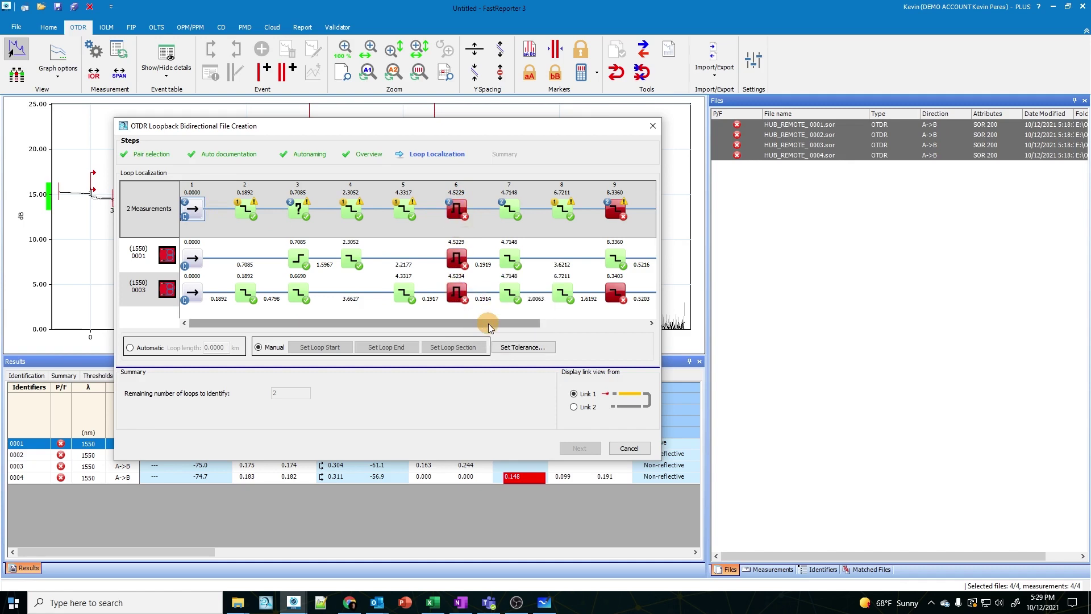
{"action": "mouse_move", "coordinate": [489, 323]}
{"action": "left_mouse_down"}
{"action": "mouse_move", "coordinate": [570, 323]}
{"action": "mouse_move", "coordinate": [485, 323]}
{"action": "left_mouse_up"}
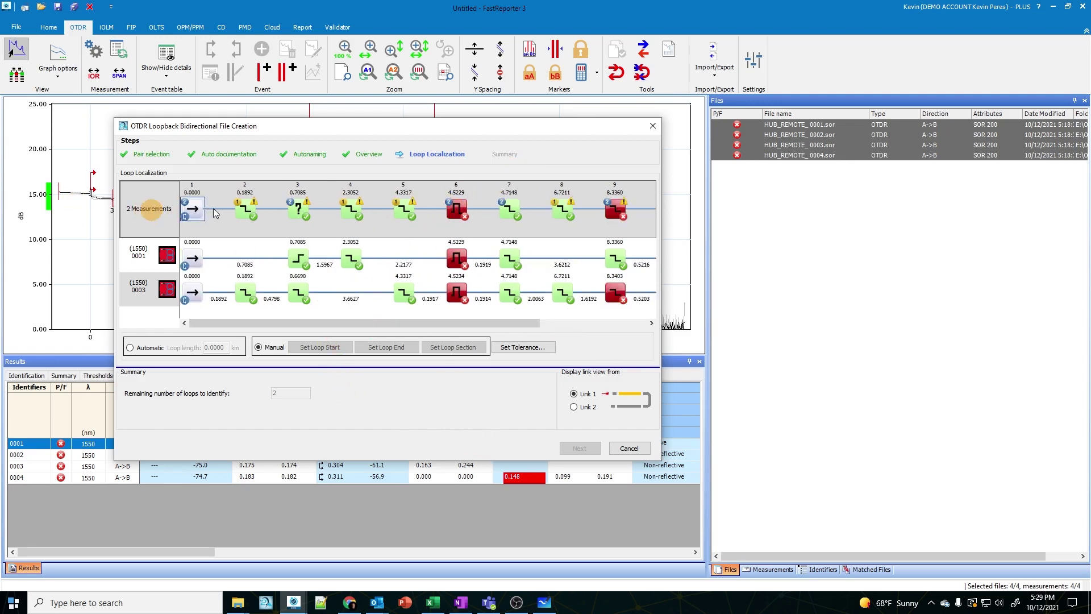
{"action": "left_click", "coordinate": [453, 212]}
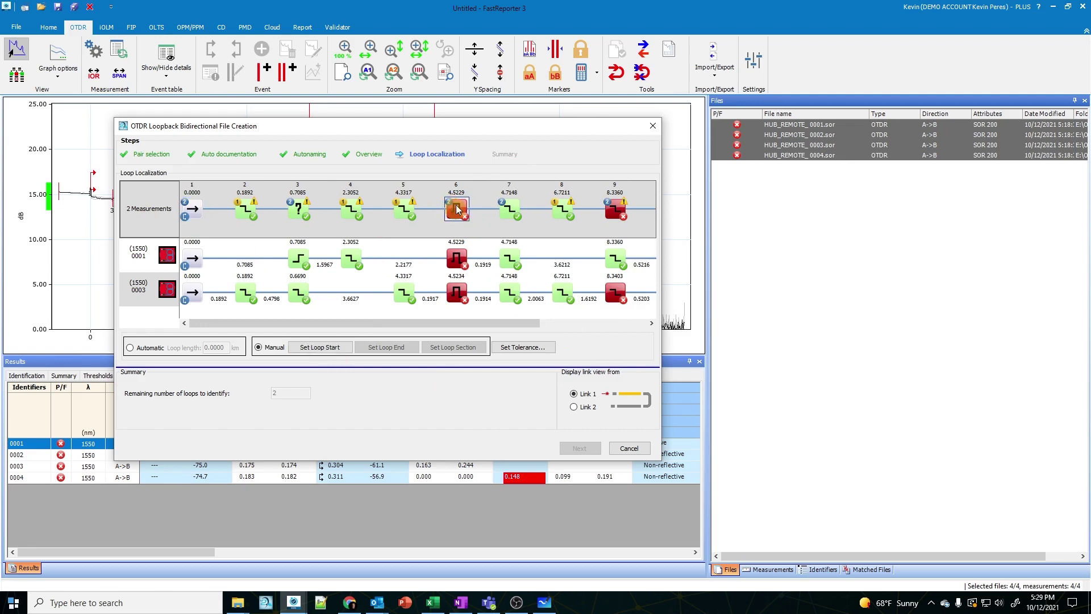
{"action": "left_click", "coordinate": [323, 347]}
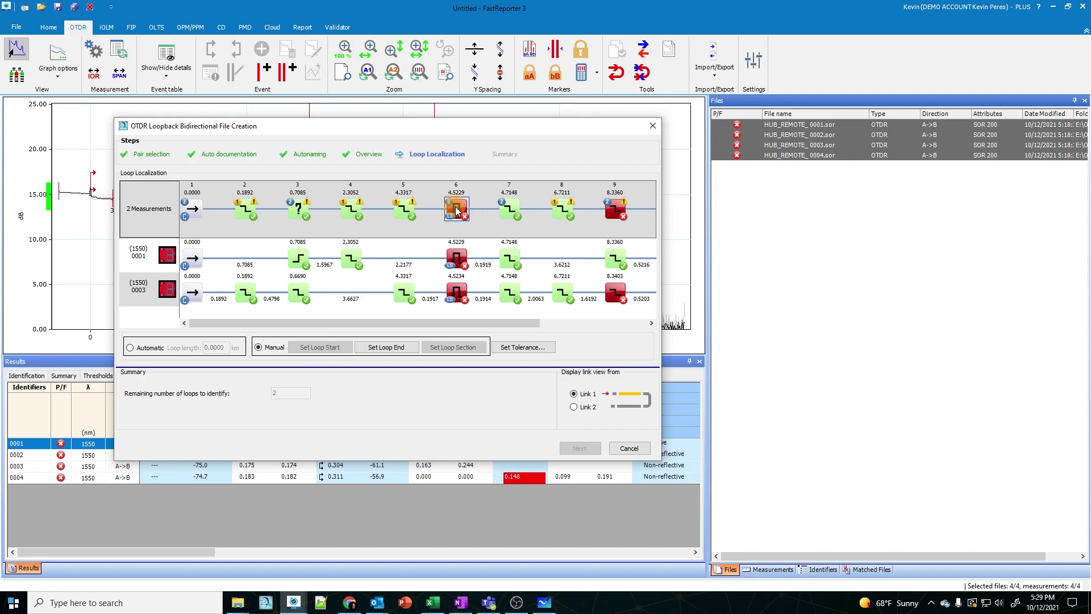
{"action": "left_click", "coordinate": [382, 348]}
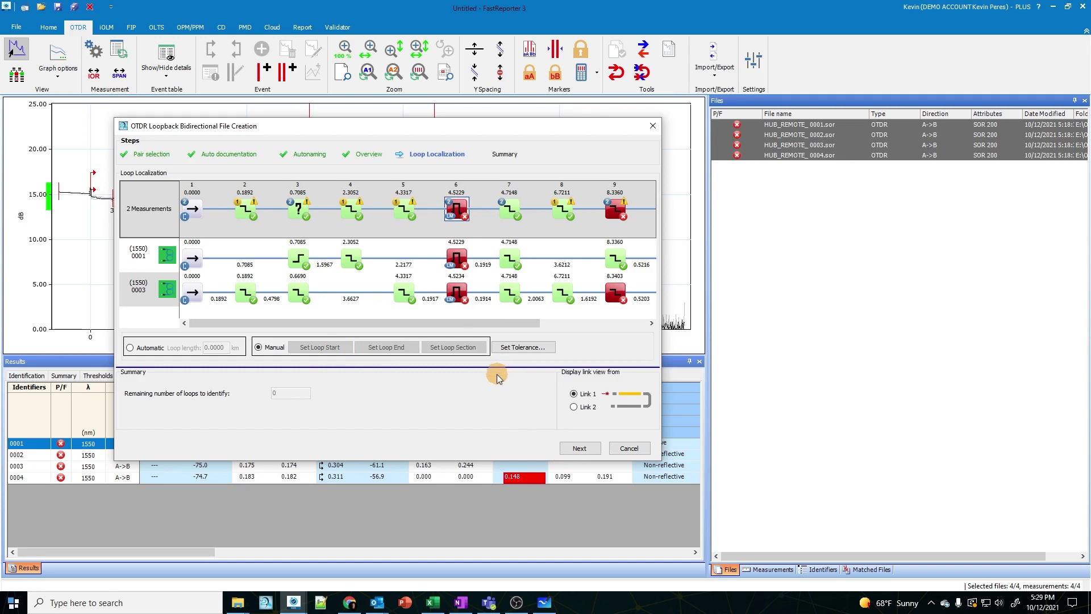
{"action": "left_click", "coordinate": [577, 449]}
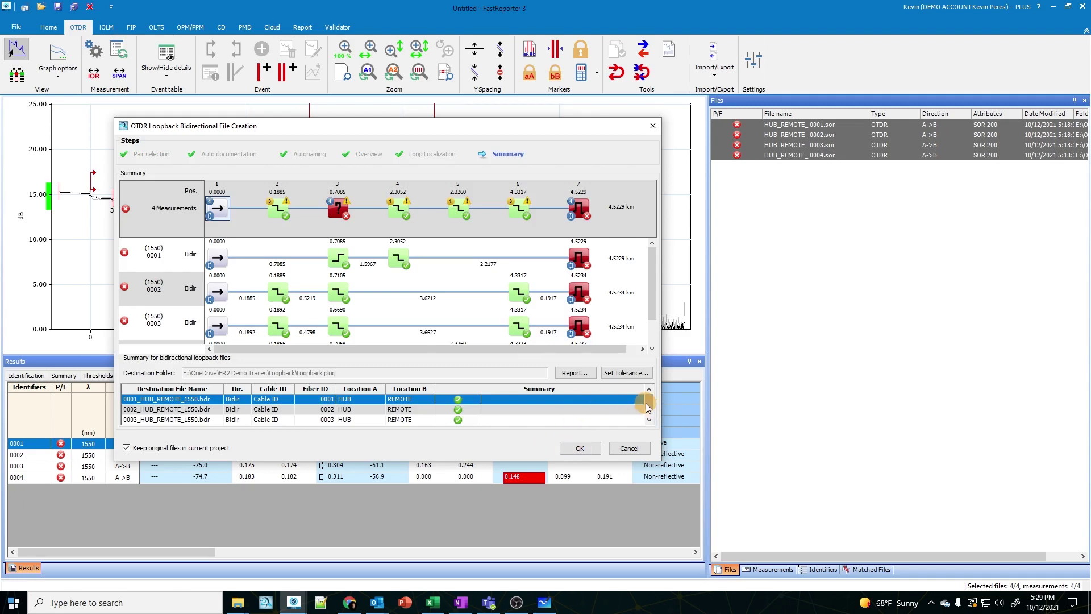
Step: Enlarge the wizard to review the summary and create the bidirectional files, keeping the original files in the current project
{"action": "left_click_drag", "start_coordinate": [648, 404], "coordinate": [648, 416]}
{"action": "scroll", "coordinate": [648, 421], "scroll_direction": "up", "scroll_amount": 1}
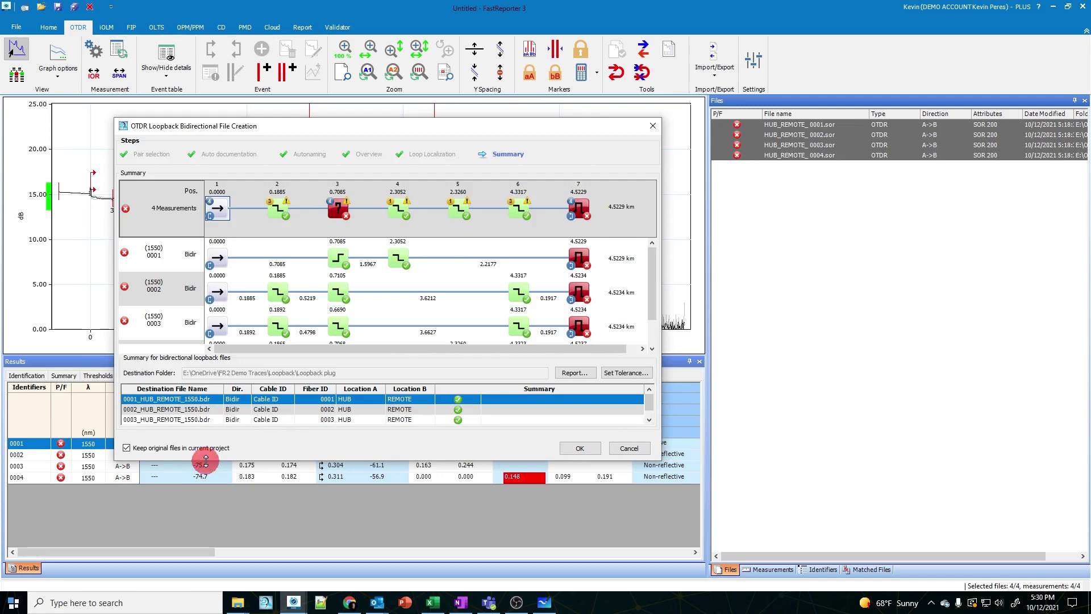
{"action": "left_click", "coordinate": [199, 448]}
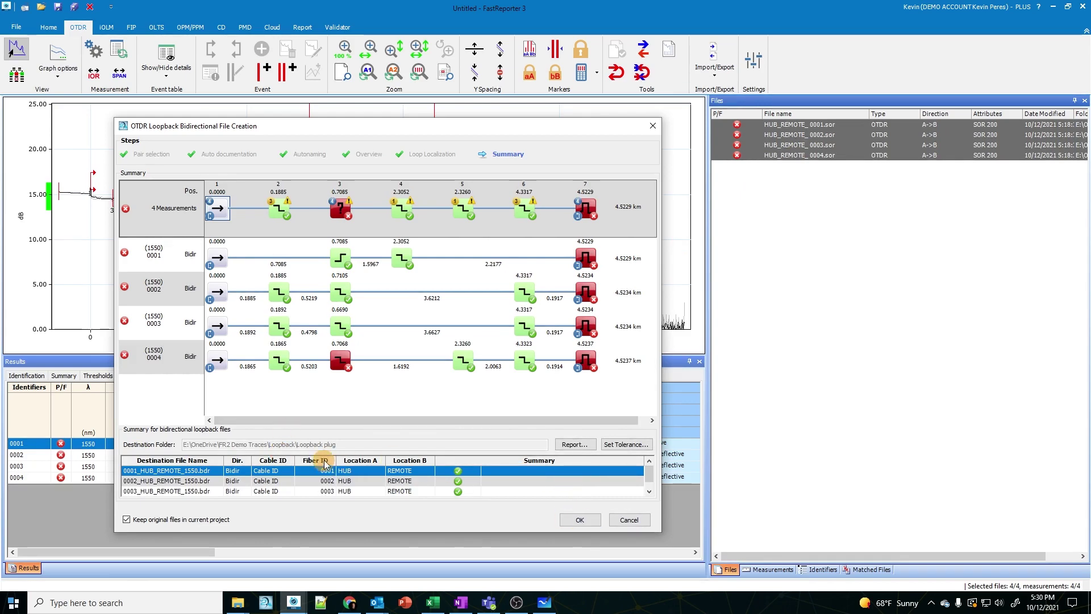
{"action": "left_click", "coordinate": [591, 521]}
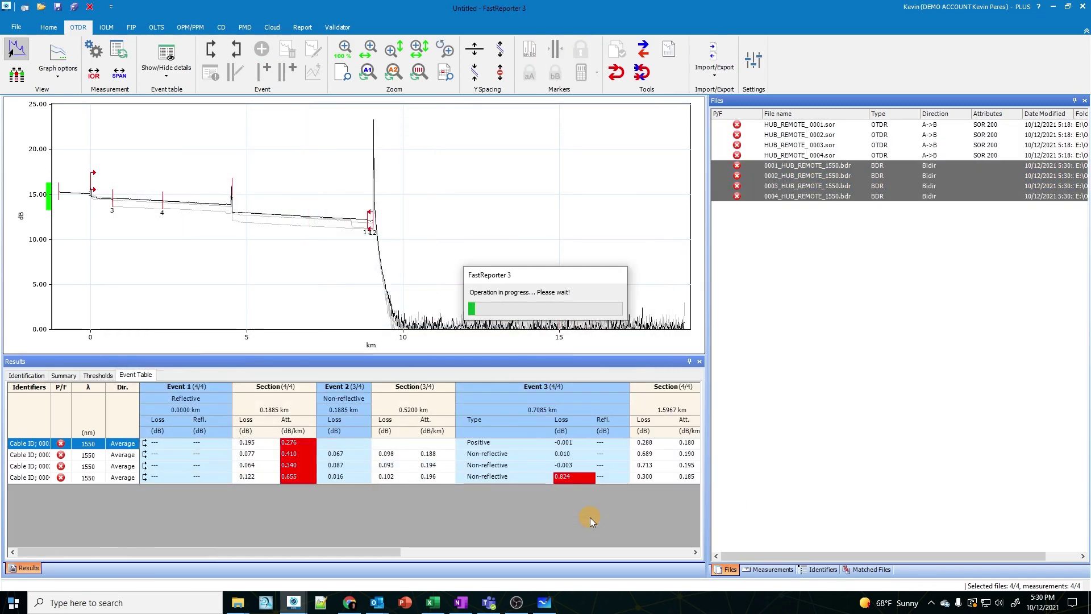
Step: View the traces and event tables of the new bidirectional BDR files one by one
{"action": "left_click", "coordinate": [795, 167]}
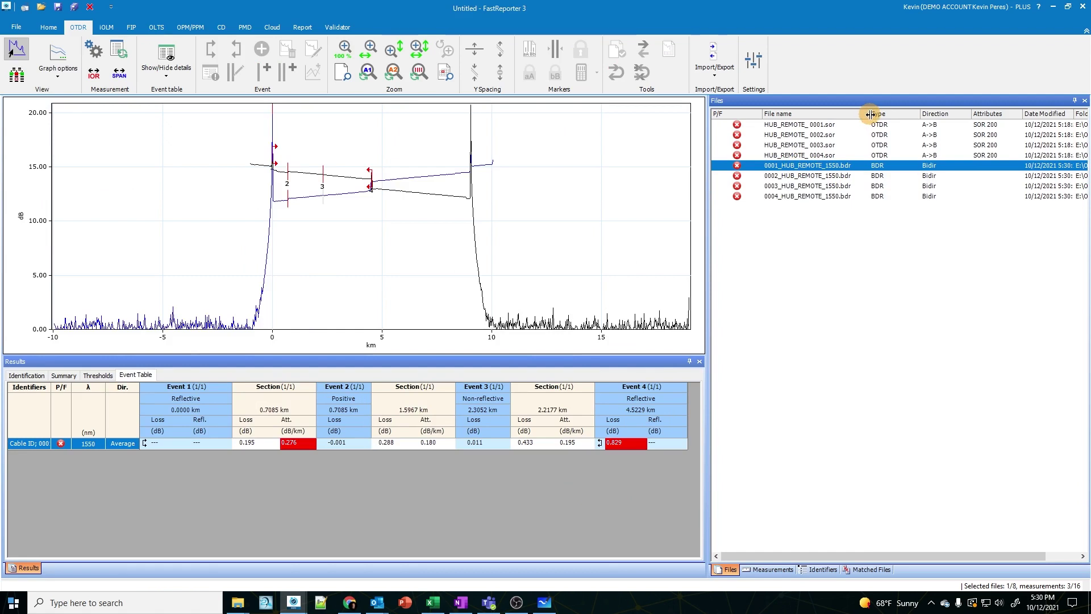
{"action": "left_click", "coordinate": [808, 177]}
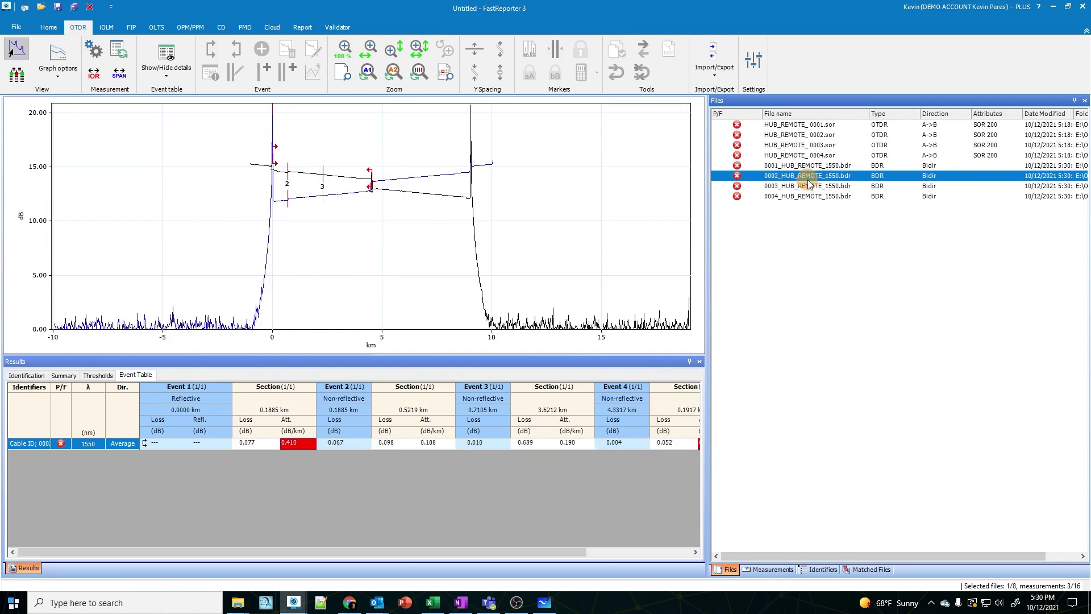
{"action": "left_click", "coordinate": [807, 188]}
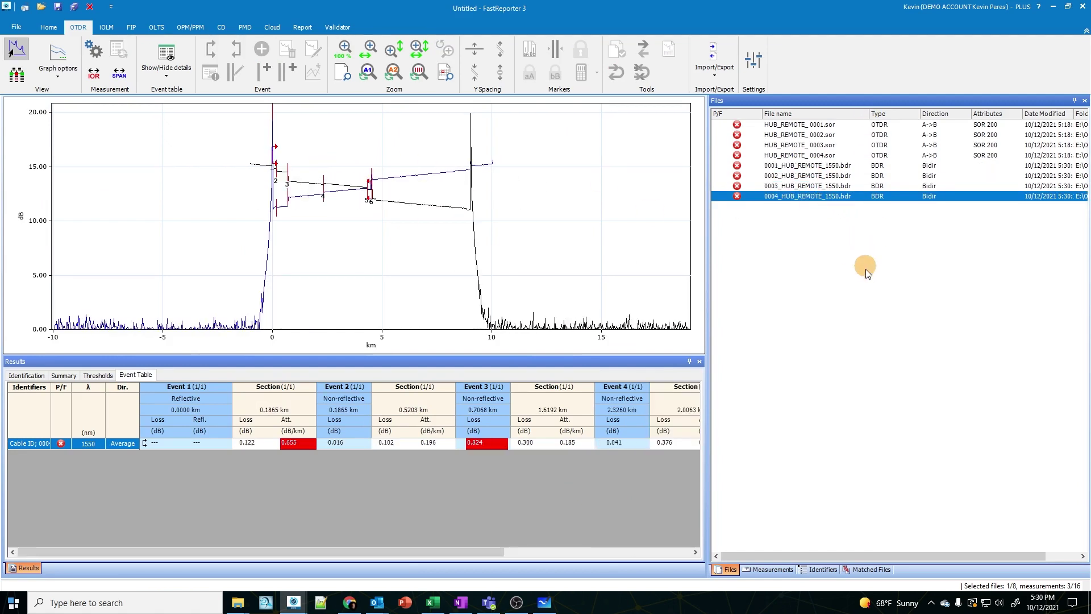
Step: Remove the four bidirectional BDR files from the project
{"action": "left_click", "coordinate": [821, 166]}
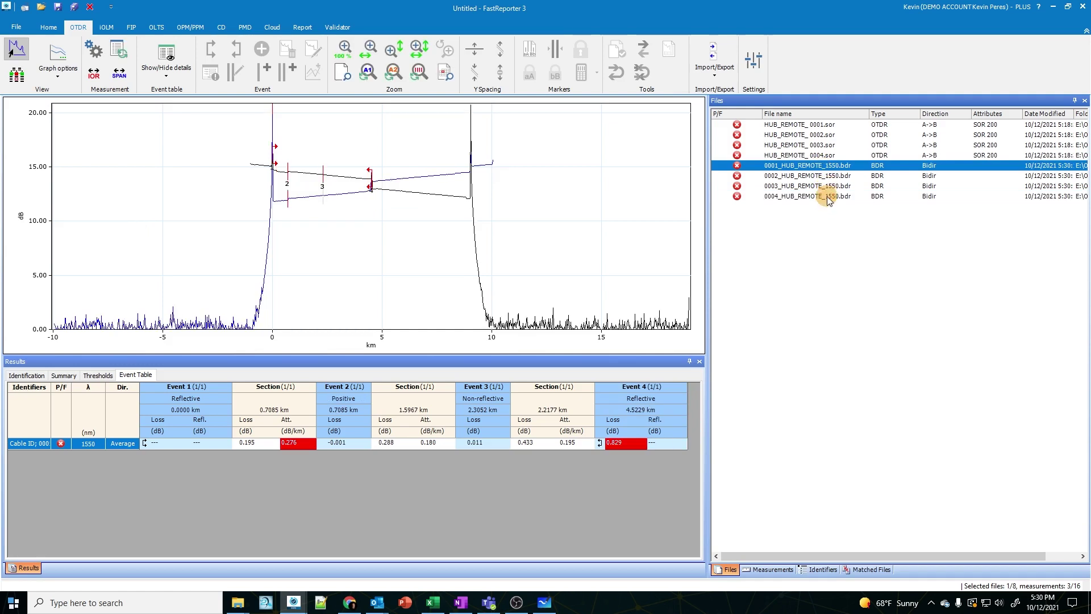
{"action": "left_click", "coordinate": [828, 197], "text": "shift"}
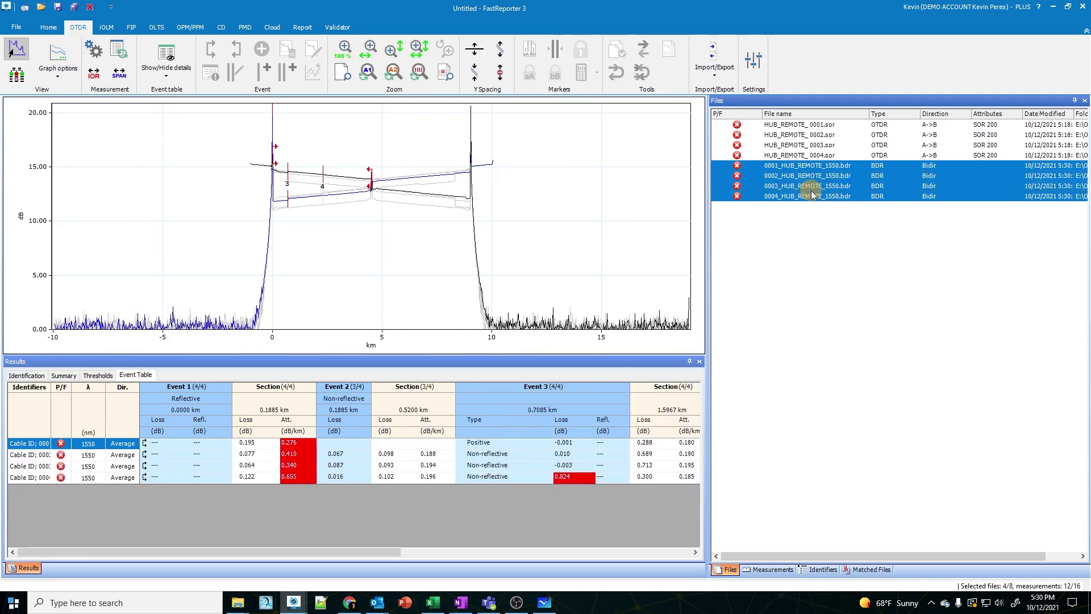
{"action": "right_click", "coordinate": [811, 192]}
{"action": "left_click", "coordinate": [797, 227]}
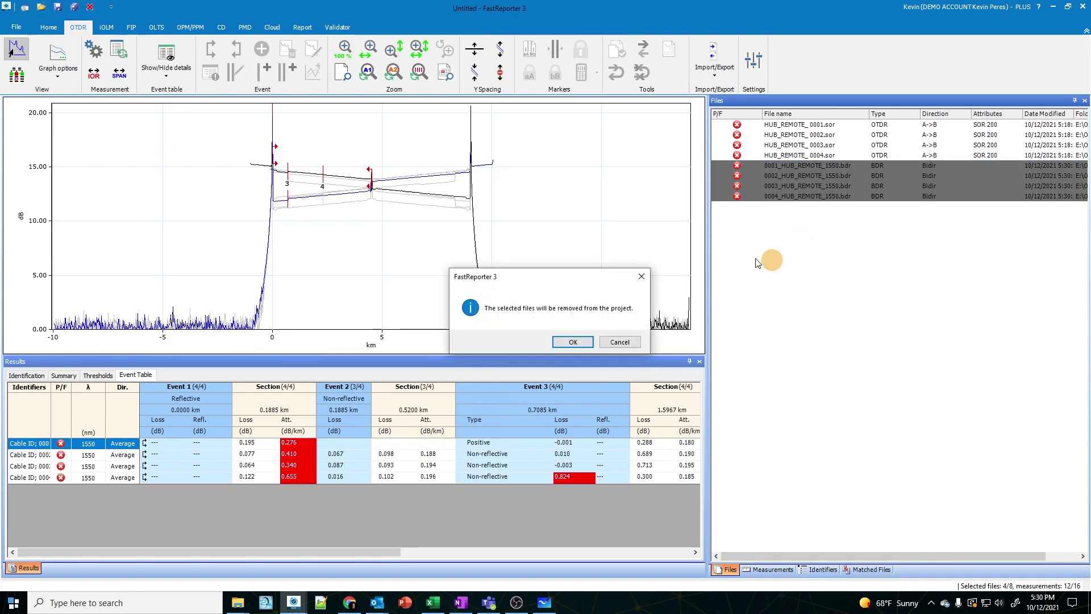
{"action": "left_click", "coordinate": [572, 341]}
Step: Remove the four original HUB_REMOTE SOR files from the project
{"action": "left_click", "coordinate": [856, 154]}
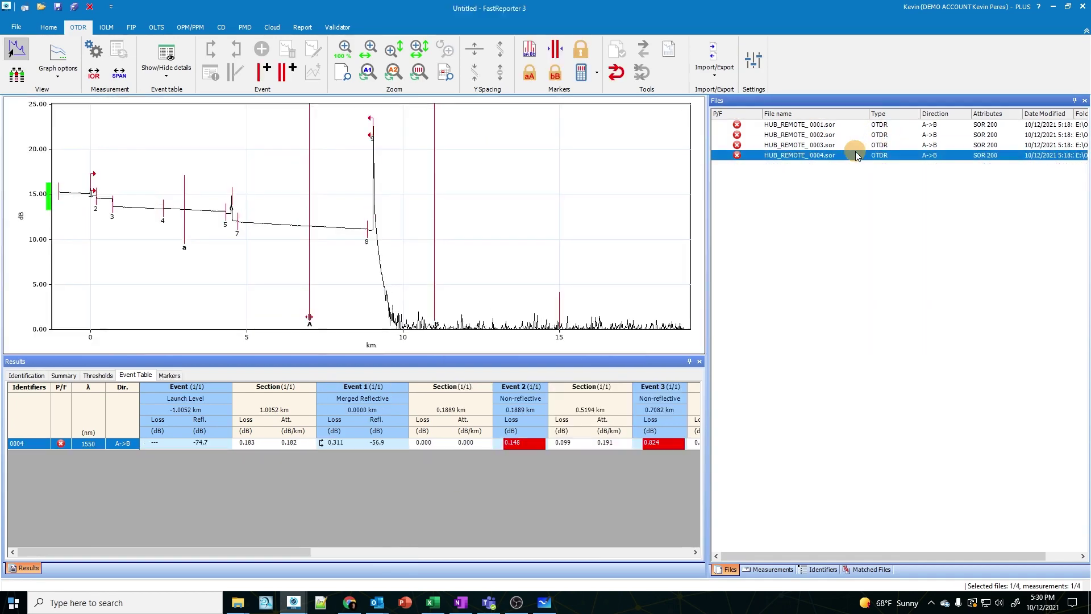
{"action": "key", "text": "ctrl+a"}
{"action": "right_click", "coordinate": [855, 152]}
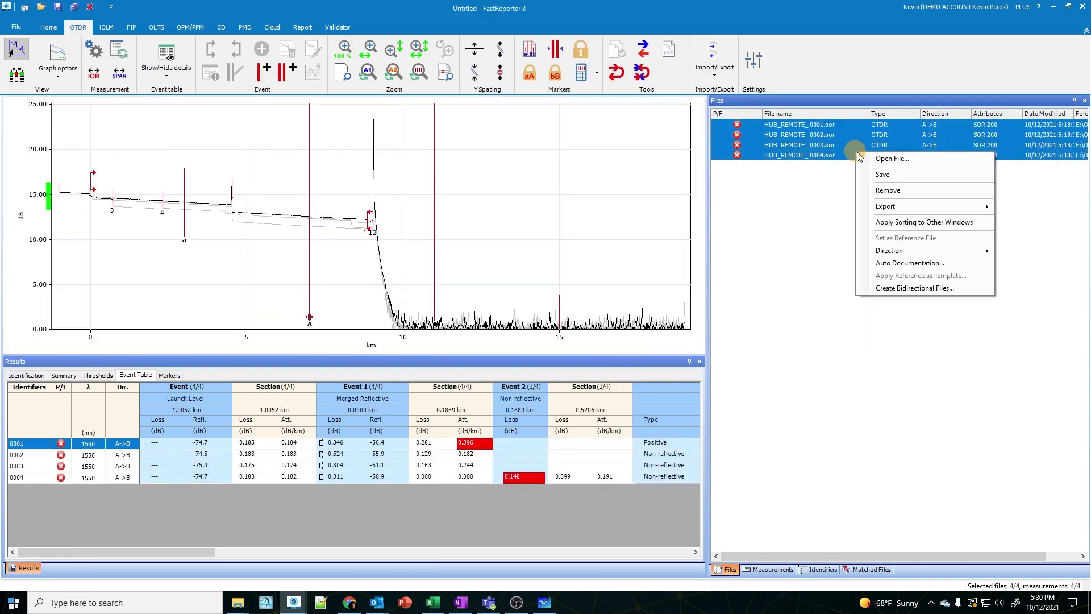
{"action": "left_click", "coordinate": [888, 190]}
{"action": "left_click", "coordinate": [573, 340]}
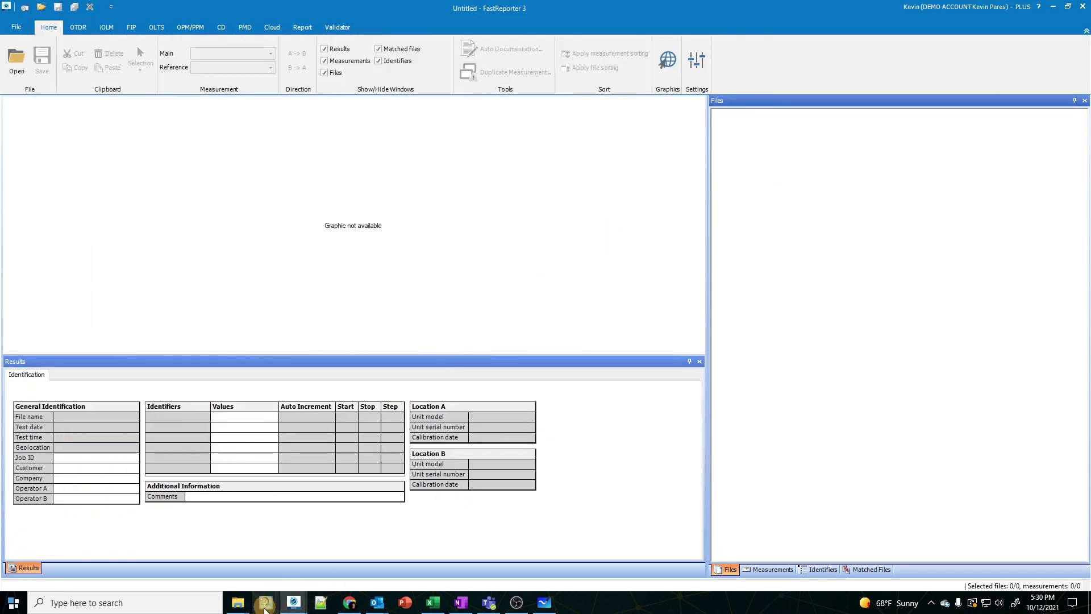
Step: Load the ten TestAntennaQuebecLoc TRC files from the Loopback Cable folder in File Explorer into the FastReporter 3 project
{"action": "mouse_move", "coordinate": [236, 608]}
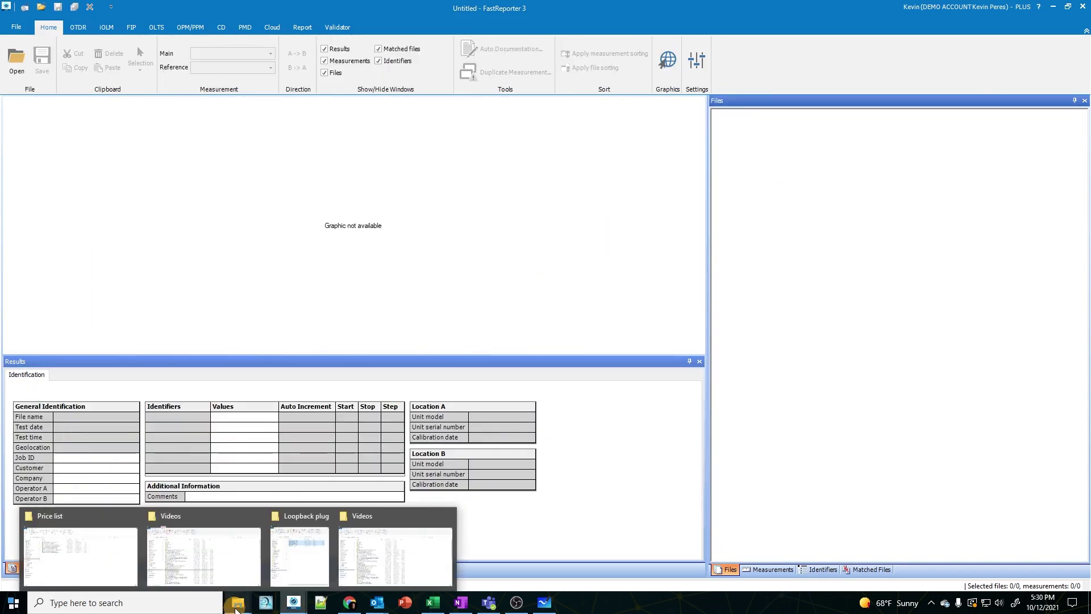
{"action": "left_click", "coordinate": [302, 555]}
{"action": "left_click", "coordinate": [664, 421]}
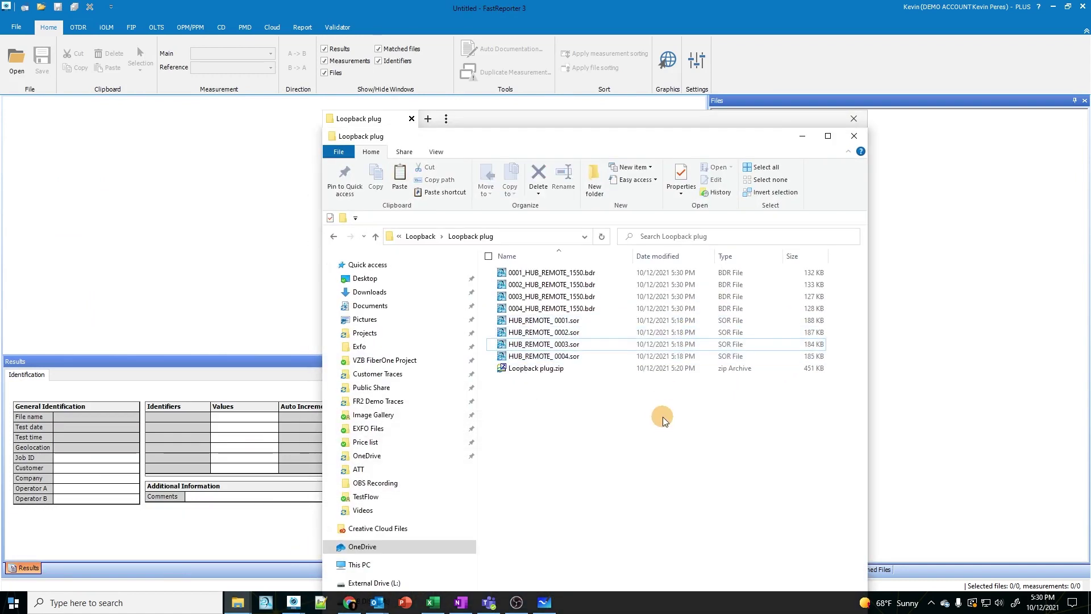
{"action": "key", "text": "alt+Left"}
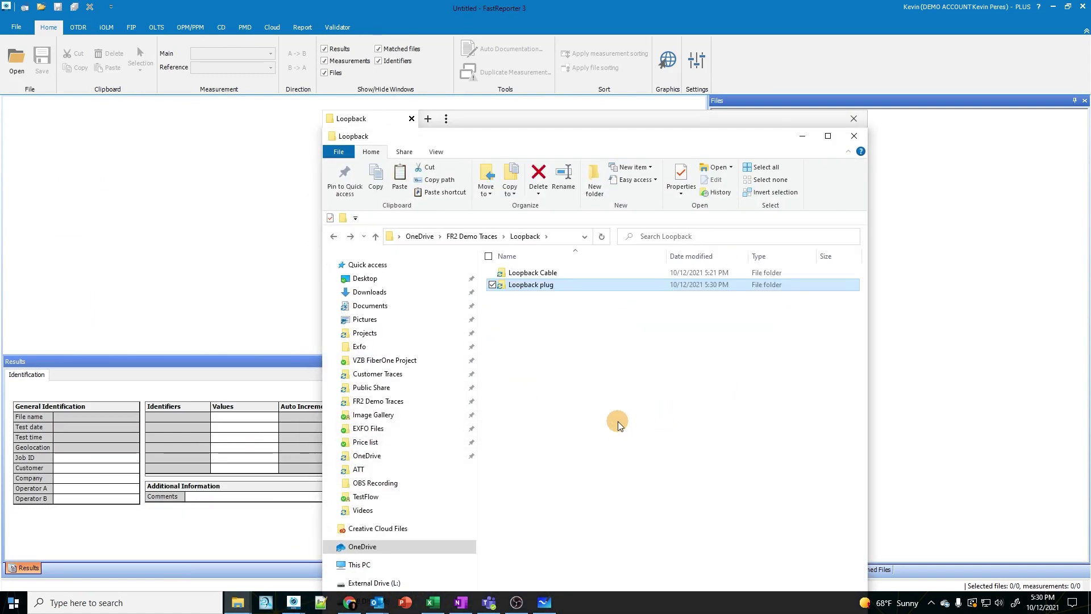
{"action": "double_click", "coordinate": [533, 273]}
{"action": "left_click_drag", "start_coordinate": [650, 433], "coordinate": [574, 282]}
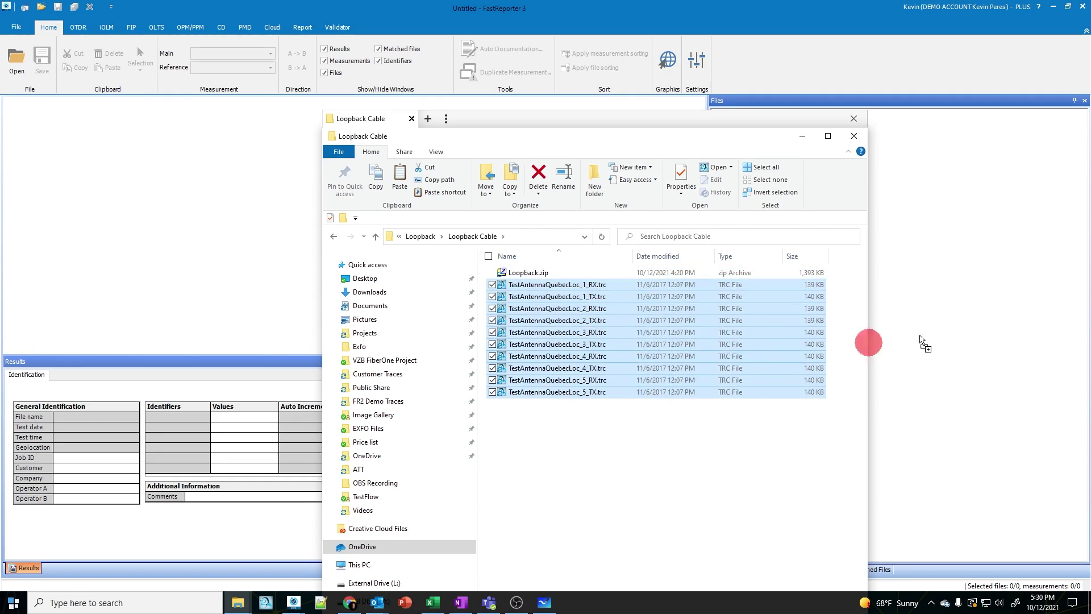
{"action": "left_click_drag", "start_coordinate": [941, 332], "coordinate": [961, 335]}
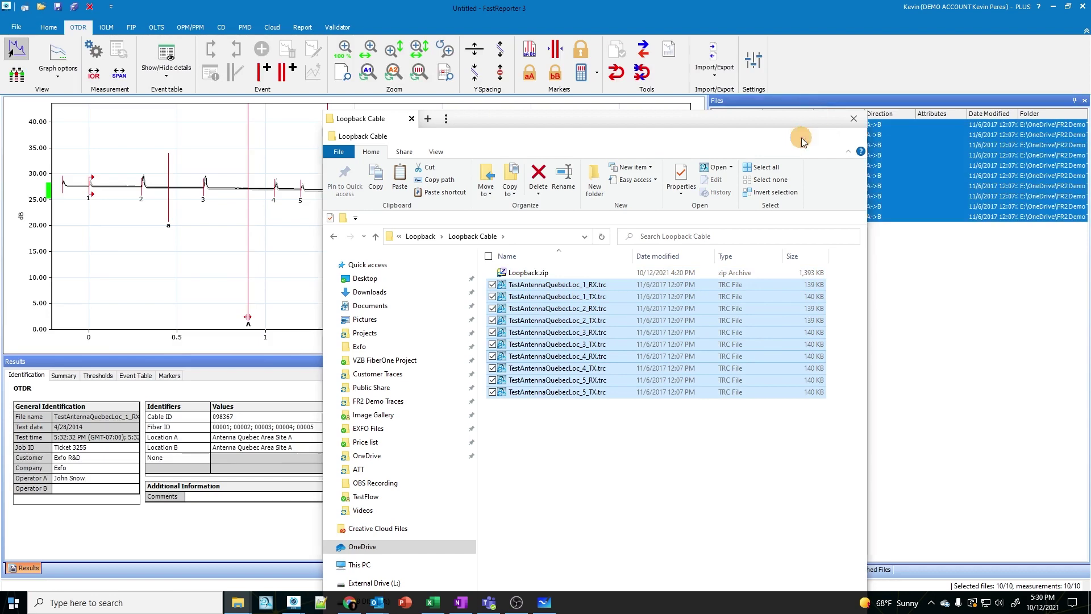
{"action": "left_click", "coordinate": [887, 314]}
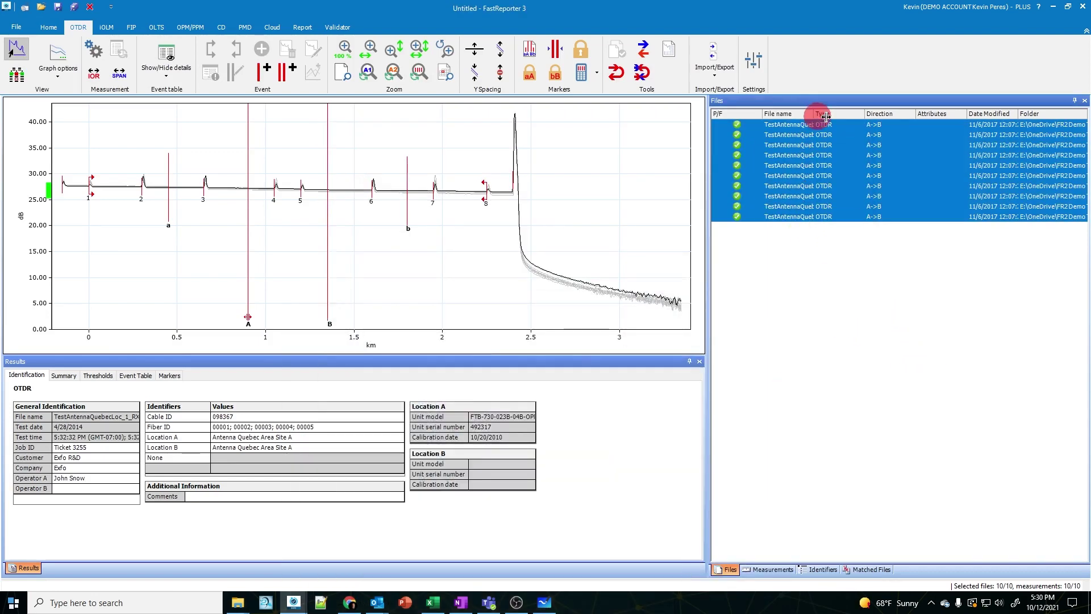
Step: Widen the File name column to show the full names and display only the TestAntennaQuebecLoc_1_RX.trc trace
{"action": "left_click_drag", "start_coordinate": [815, 113], "coordinate": [891, 128]}
{"action": "left_click", "coordinate": [843, 124]}
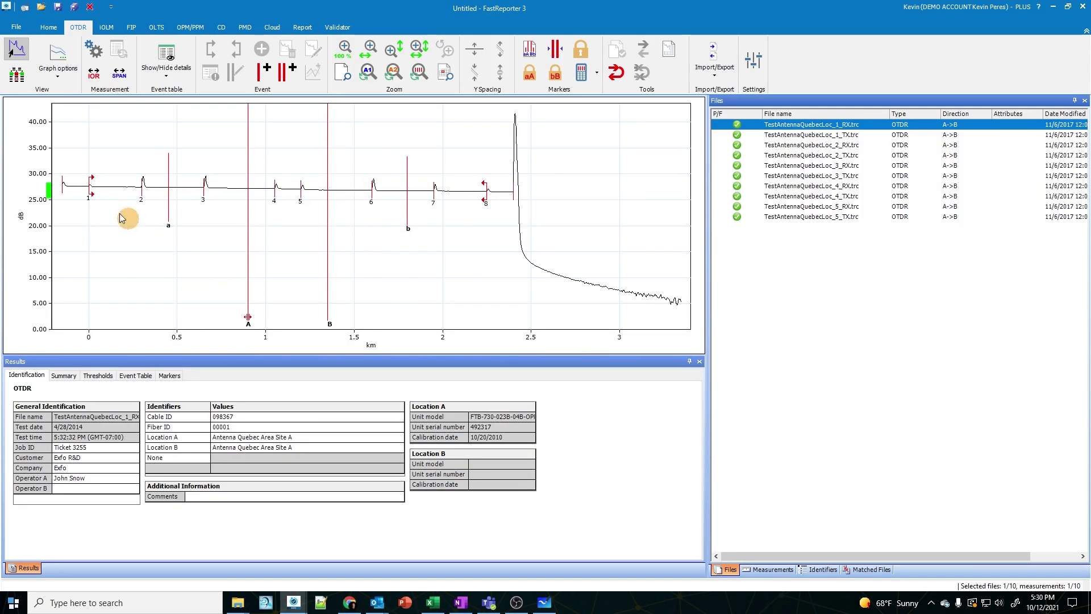
{"action": "mouse_move", "coordinate": [124, 250]}
{"action": "left_mouse_down"}
{"action": "mouse_move", "coordinate": [97, 139]}
{"action": "mouse_move", "coordinate": [75, 179]}
{"action": "left_mouse_up"}
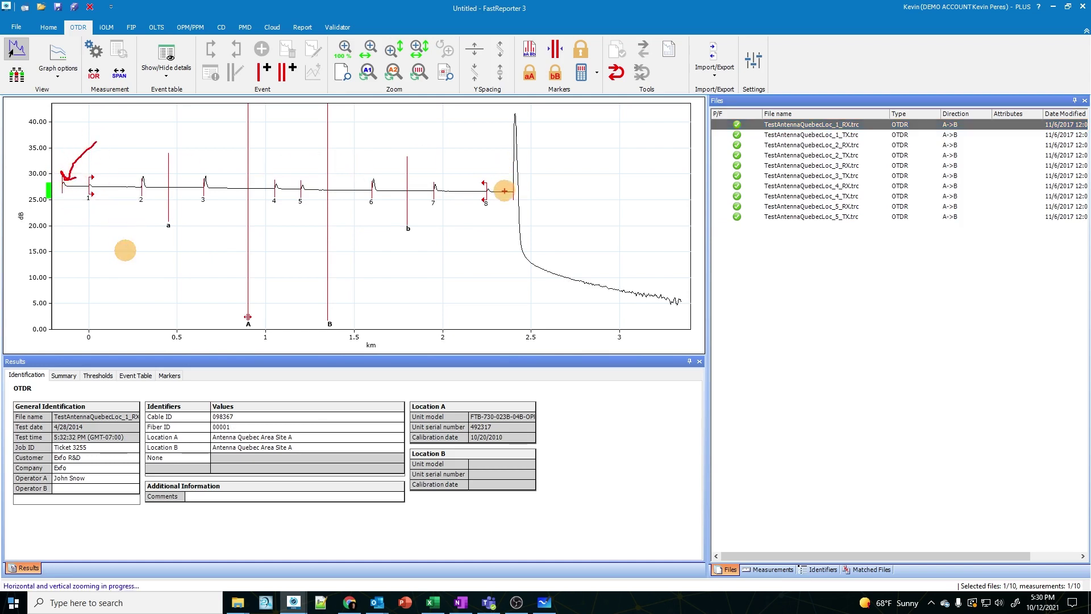
{"action": "left_click_drag", "start_coordinate": [503, 189], "coordinate": [503, 189]}
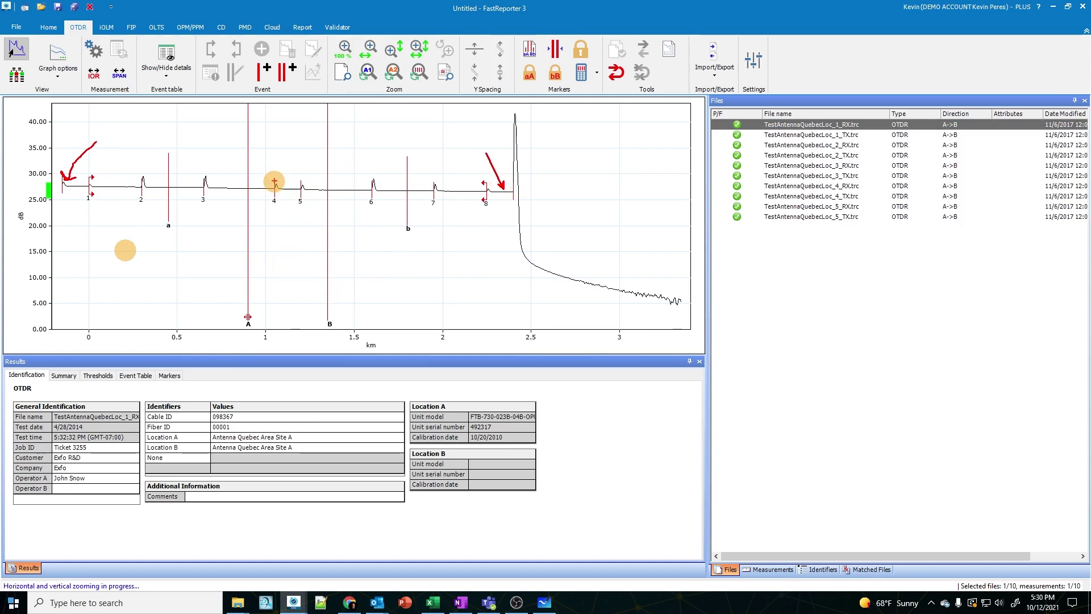
{"action": "mouse_move", "coordinate": [274, 170]}
{"action": "left_mouse_down"}
{"action": "mouse_move", "coordinate": [273, 146]}
{"action": "mouse_move", "coordinate": [304, 154]}
{"action": "left_mouse_up"}
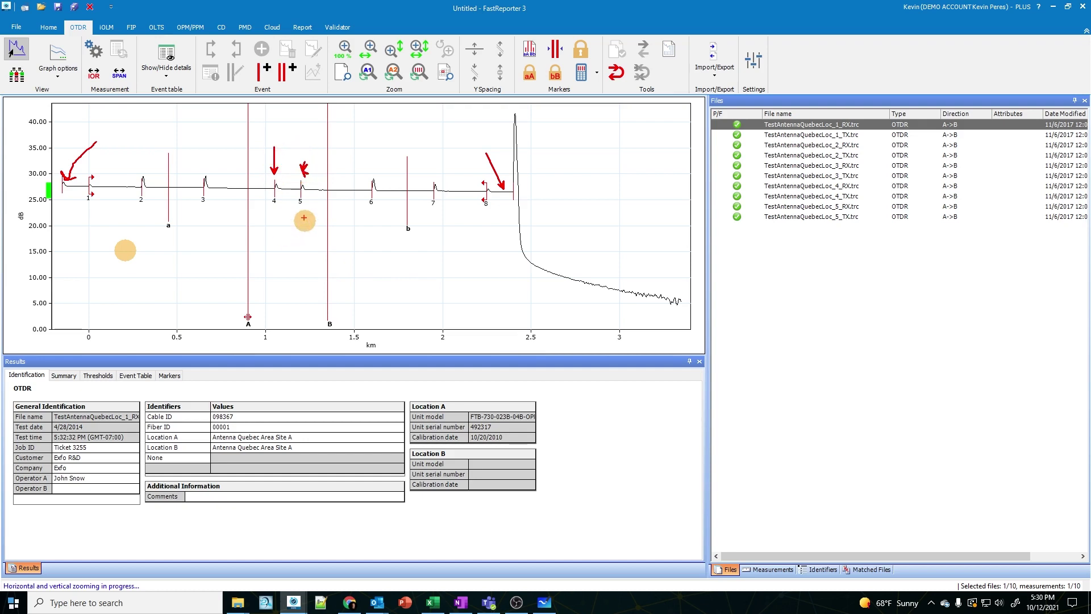
Step: Examine the trace's event table from the launch level to Event 5 and select Event 4
{"action": "left_click", "coordinate": [138, 376]}
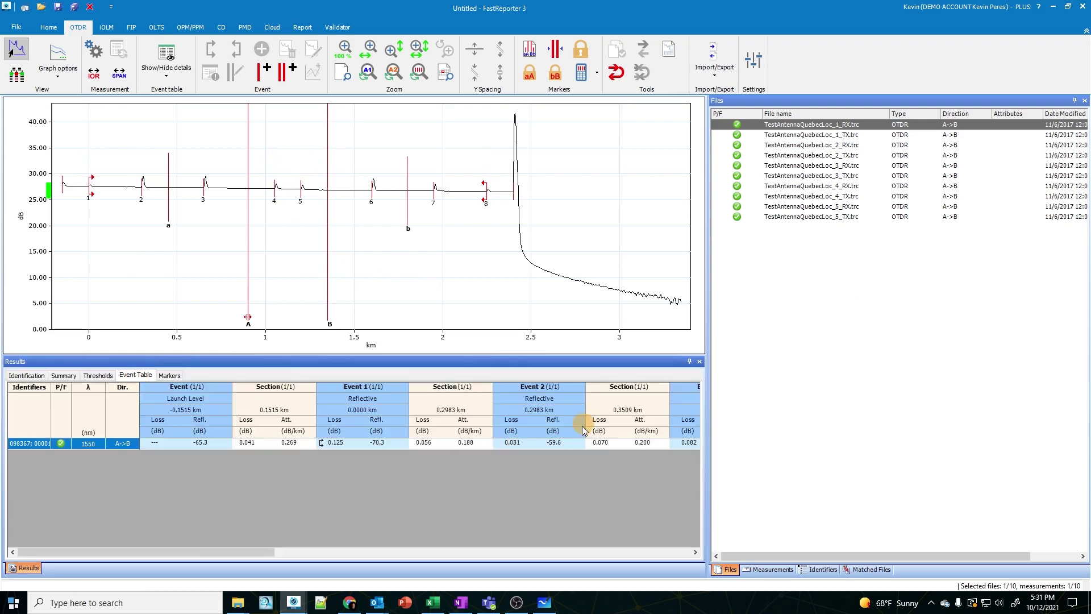
{"action": "left_click_drag", "start_coordinate": [208, 552], "coordinate": [398, 571]}
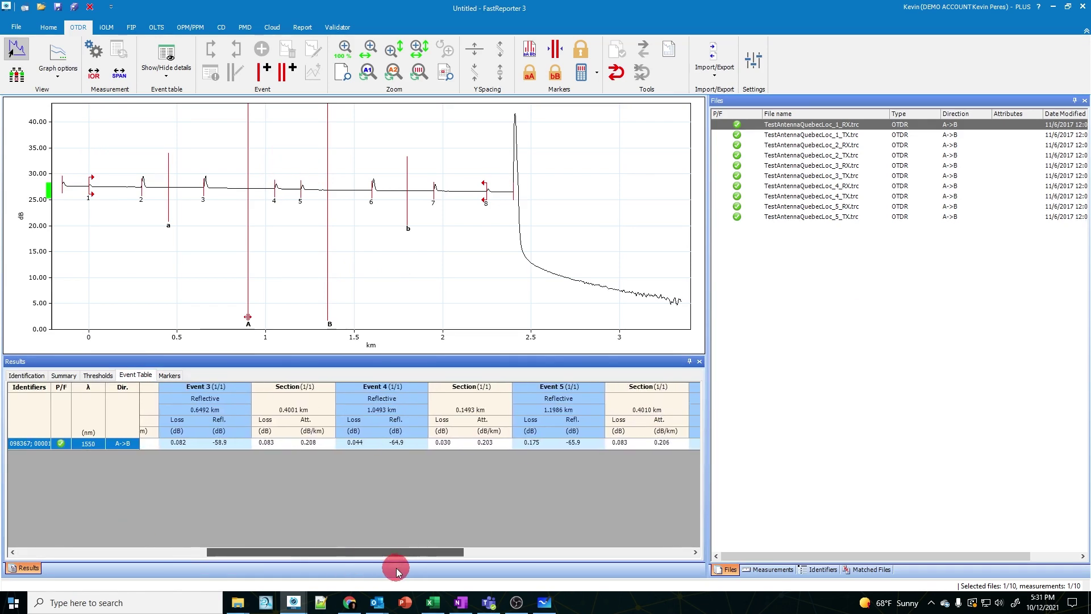
{"action": "left_click", "coordinate": [404, 398]}
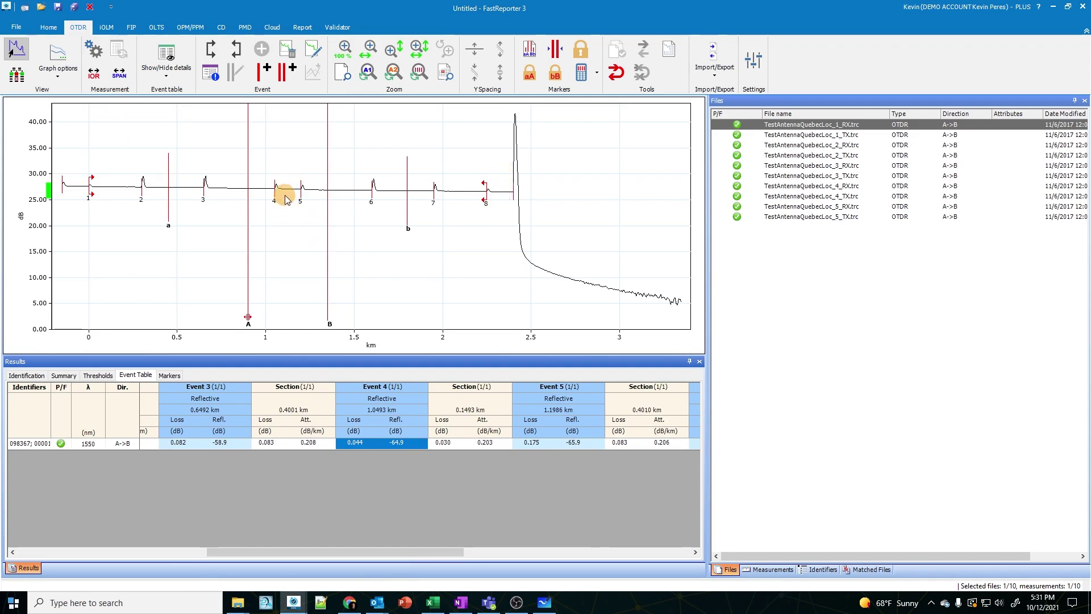
Step: Select all ten TestAntennaQuebecLoc TRC files, start the OTDR loopback bidirectional file creation wizard and accept the five file pairs
{"action": "left_click", "coordinate": [881, 225]}
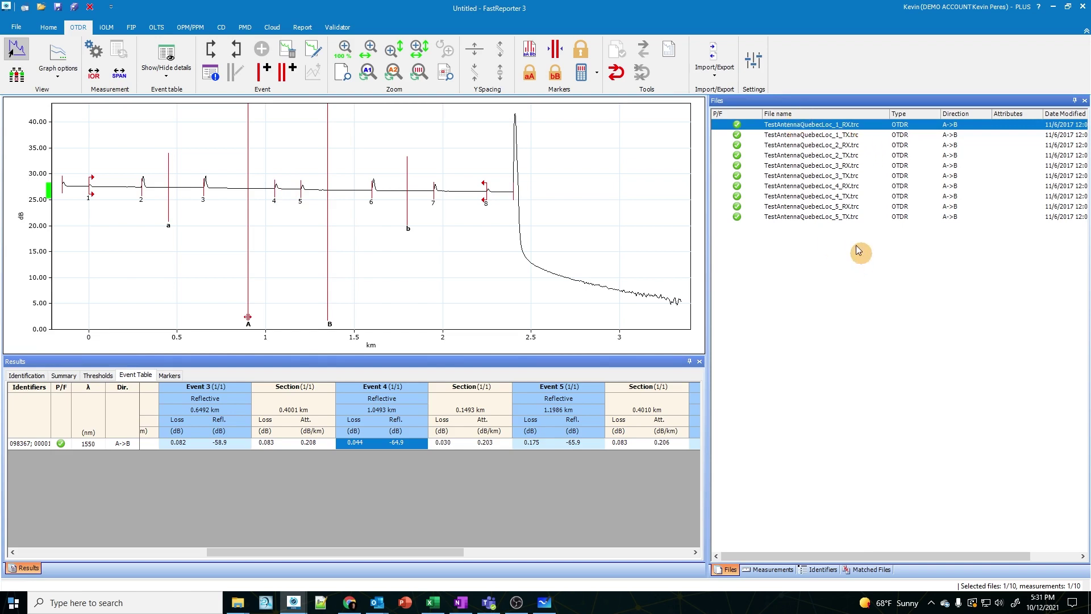
{"action": "left_click", "coordinate": [822, 217], "text": "shift"}
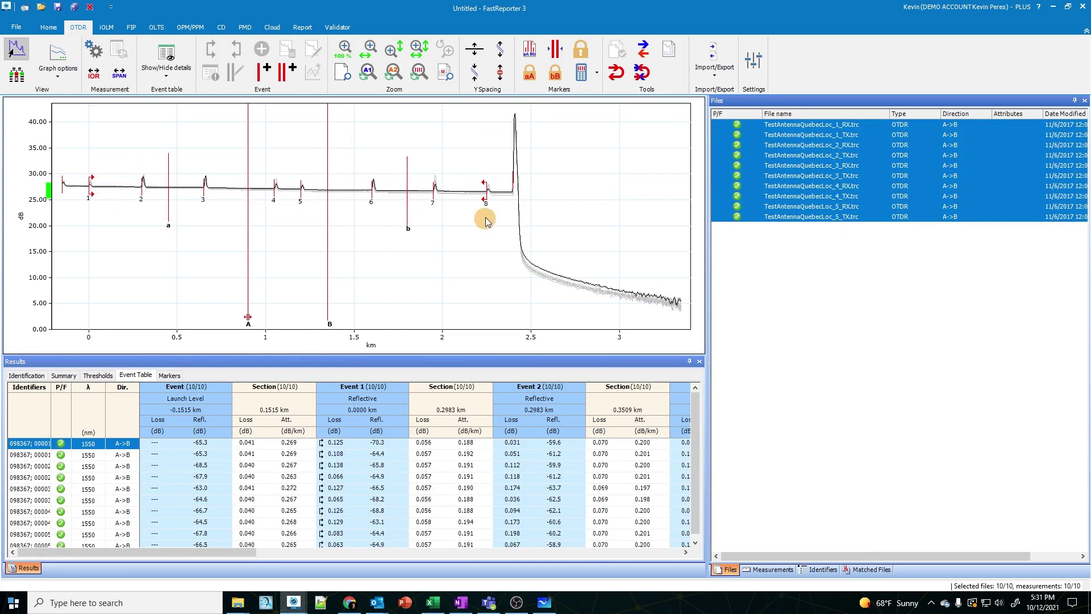
{"action": "left_click", "coordinate": [639, 76]}
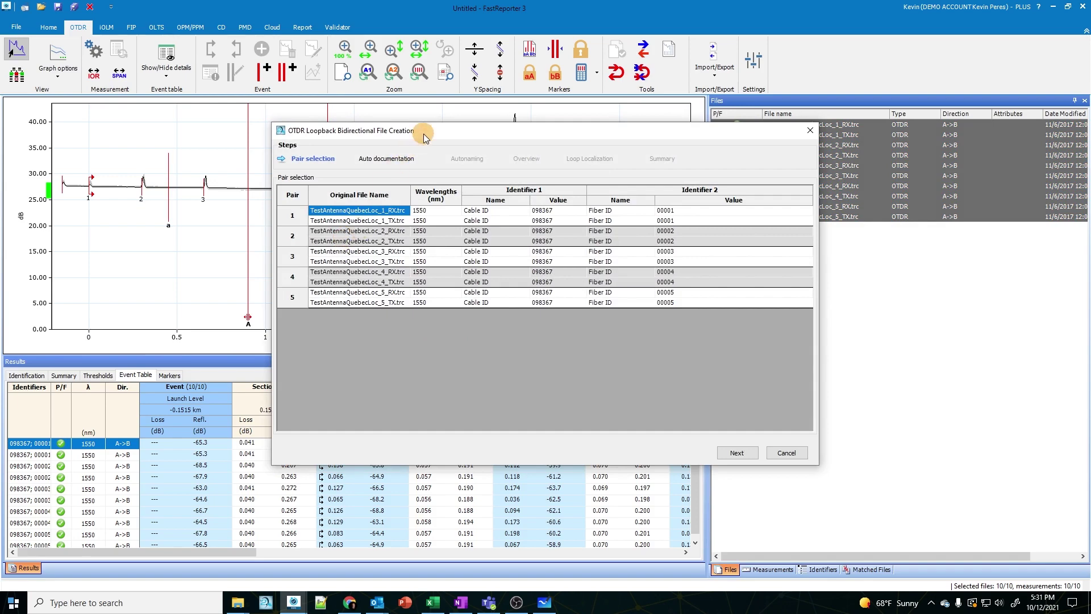
{"action": "left_click_drag", "start_coordinate": [421, 131], "coordinate": [264, 116]}
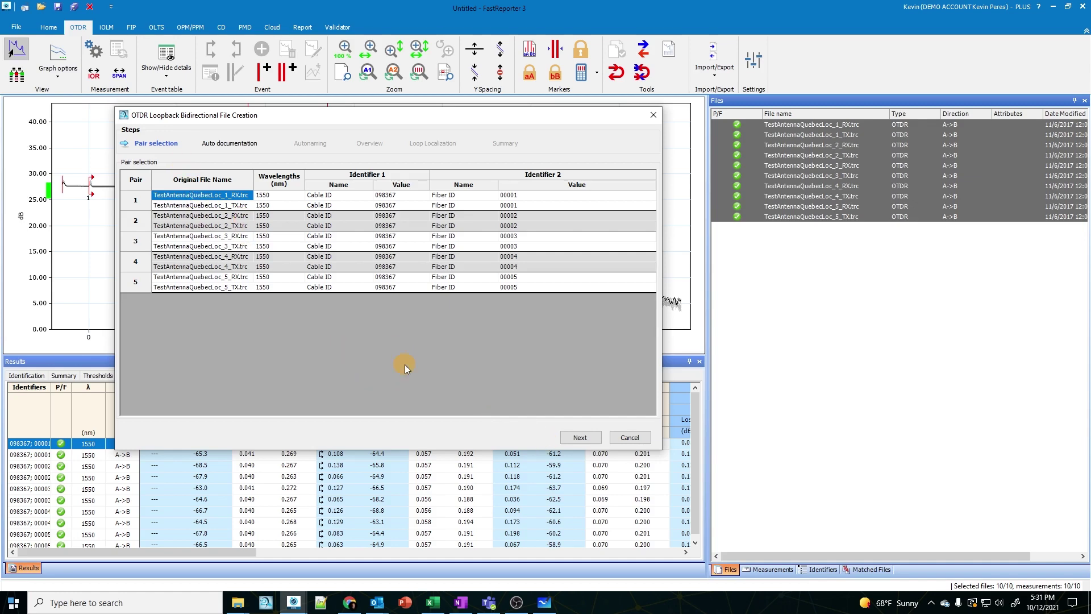
{"action": "left_click", "coordinate": [580, 438]}
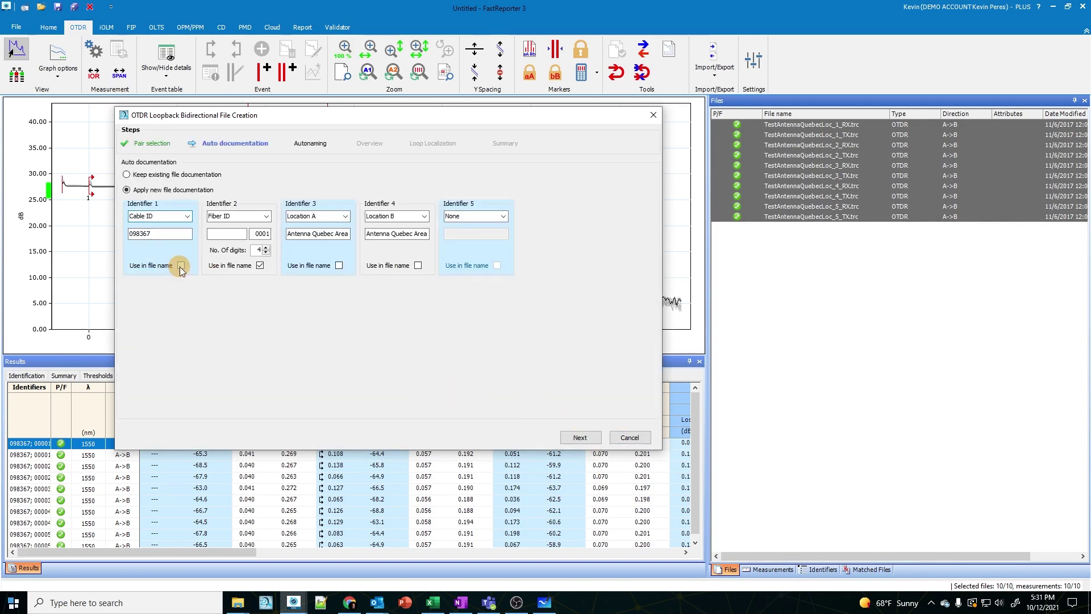
Step: Set Location A to HUB and Location B to REMOTE in the new file documentation, and use both in the file name
{"action": "left_click", "coordinate": [341, 239]}
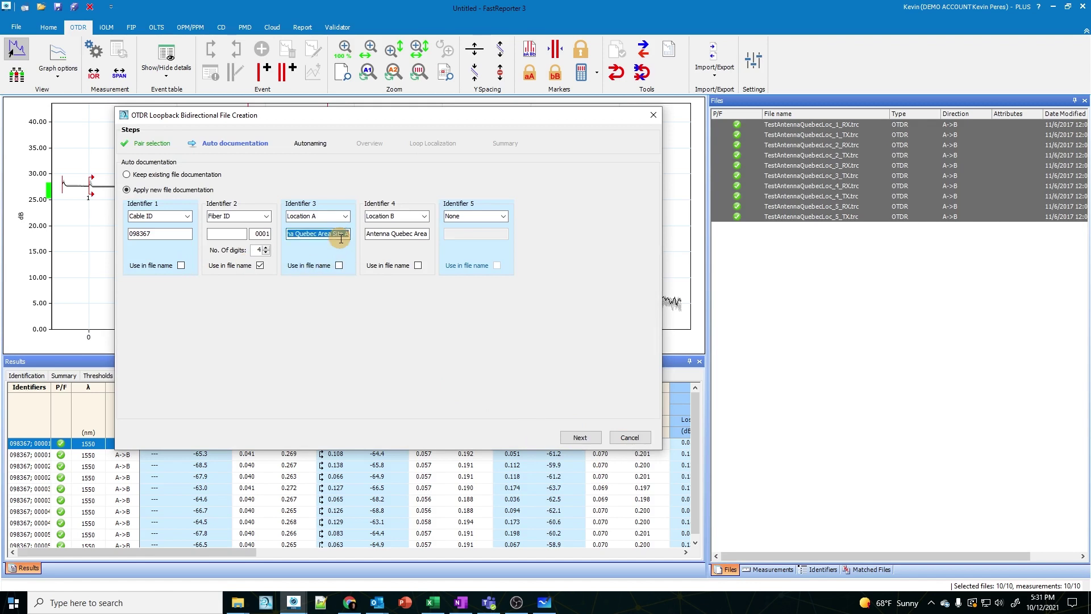
{"action": "left_click_drag", "start_coordinate": [410, 234], "coordinate": [428, 234]}
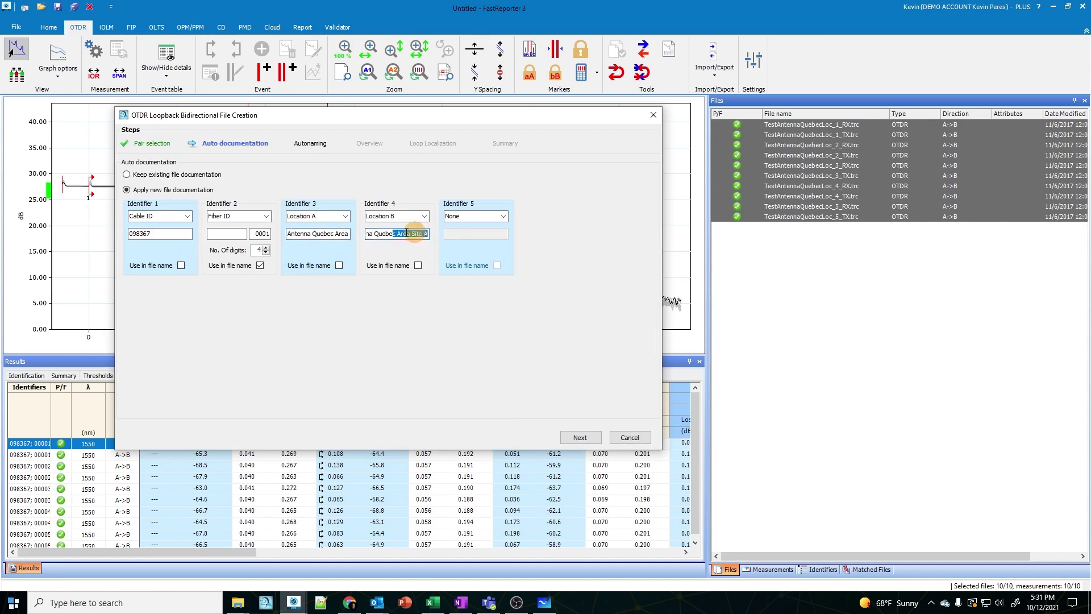
{"action": "left_click", "coordinate": [299, 235]}
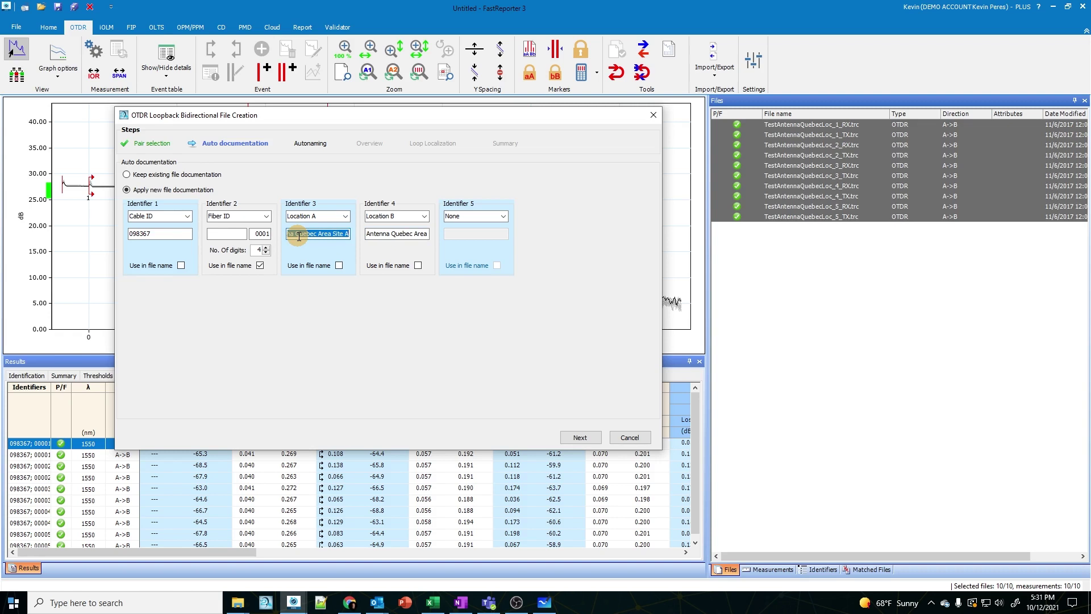
{"action": "type", "text": "HUB"}
{"action": "key", "text": "Tab"}
{"action": "type", "text": "REMOTE"}
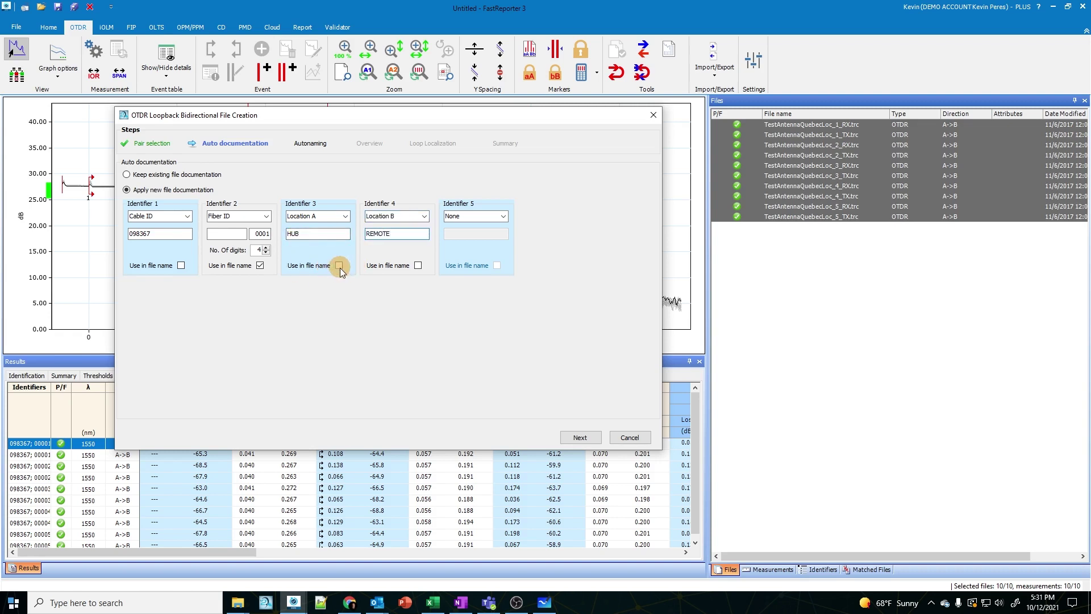
{"action": "left_click", "coordinate": [418, 265]}
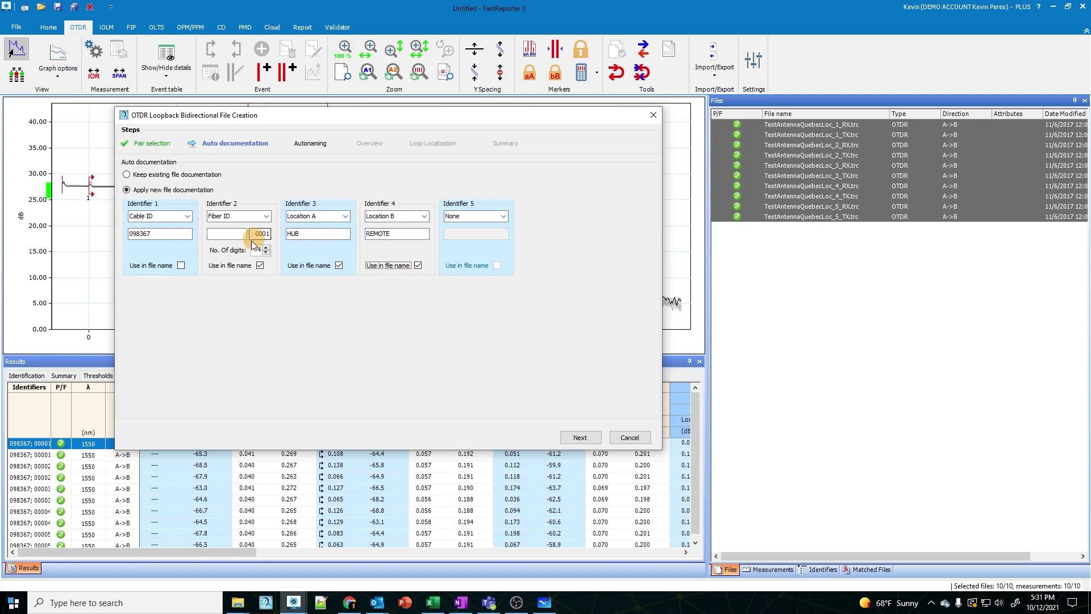
{"action": "left_click", "coordinate": [571, 441]}
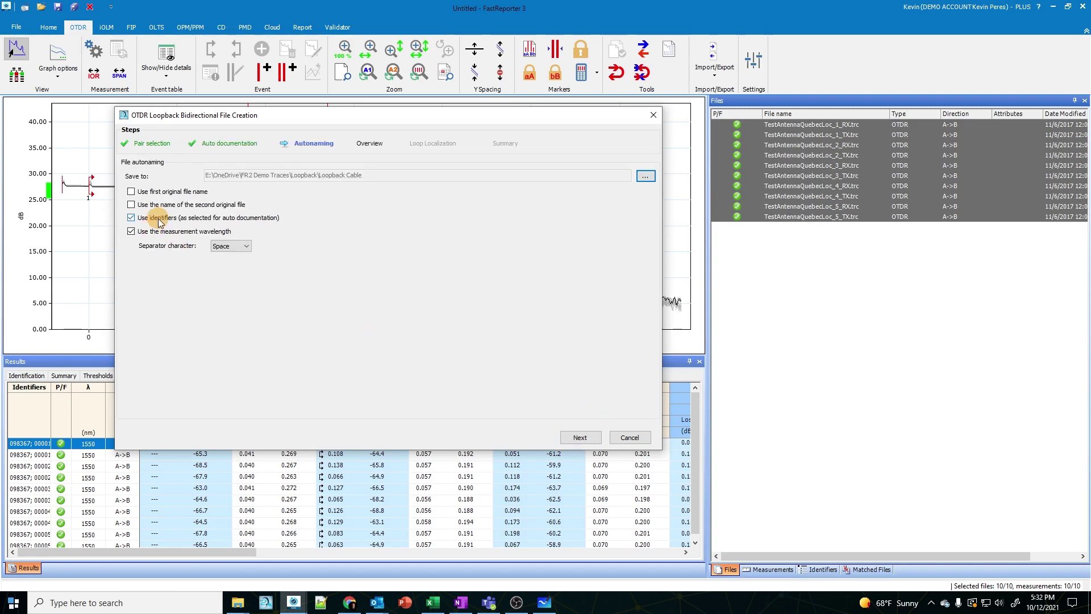
Step: Set the autonaming separator character to an underscore and accept the overview of destination files
{"action": "left_click", "coordinate": [249, 251]}
{"action": "left_click", "coordinate": [241, 289]}
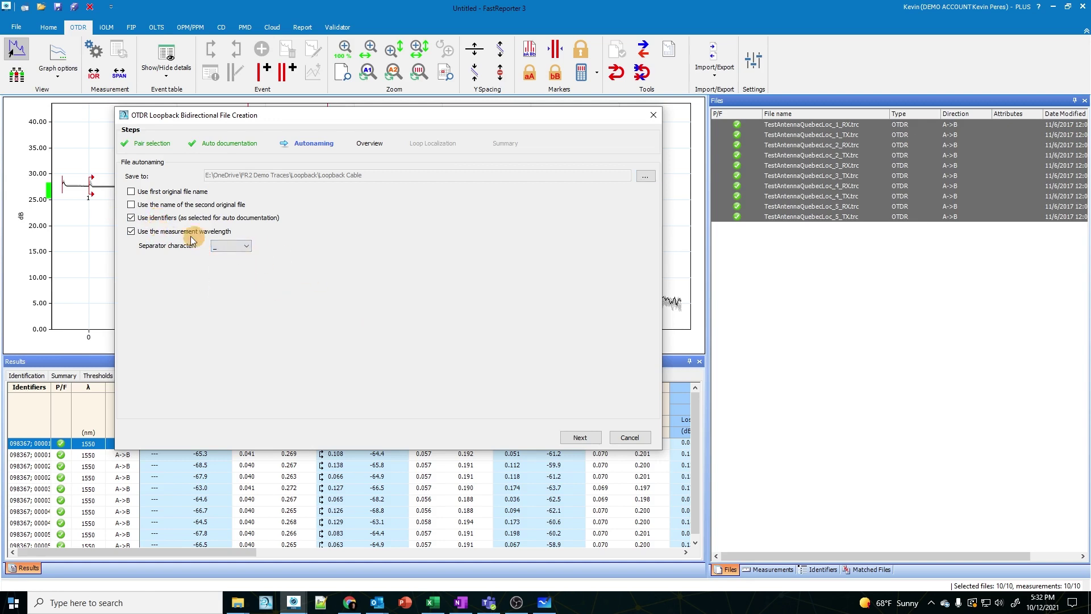
{"action": "left_click", "coordinate": [585, 438]}
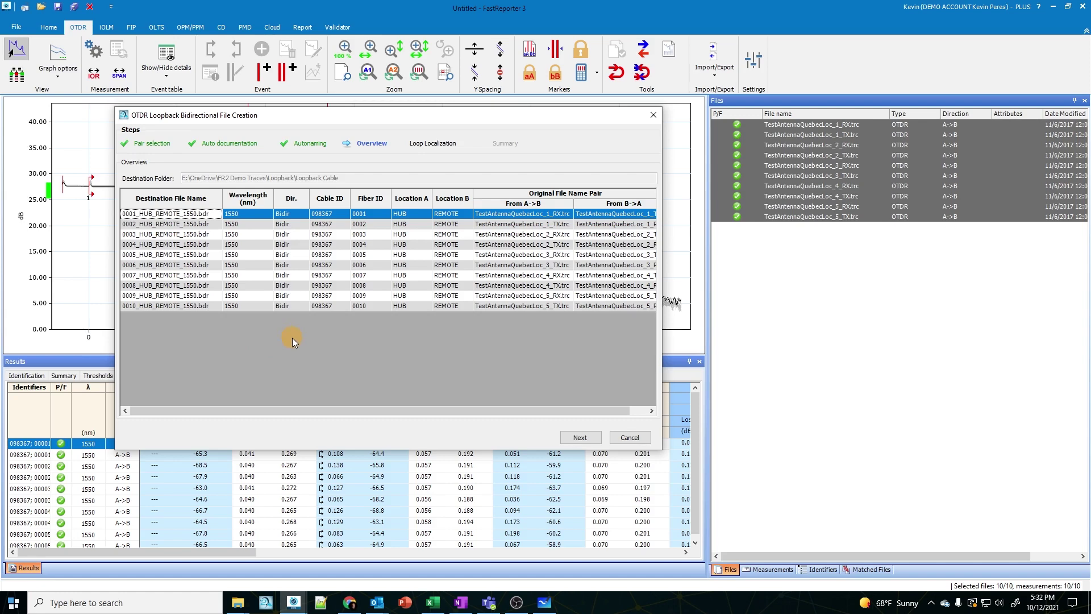
{"action": "left_click", "coordinate": [589, 442]}
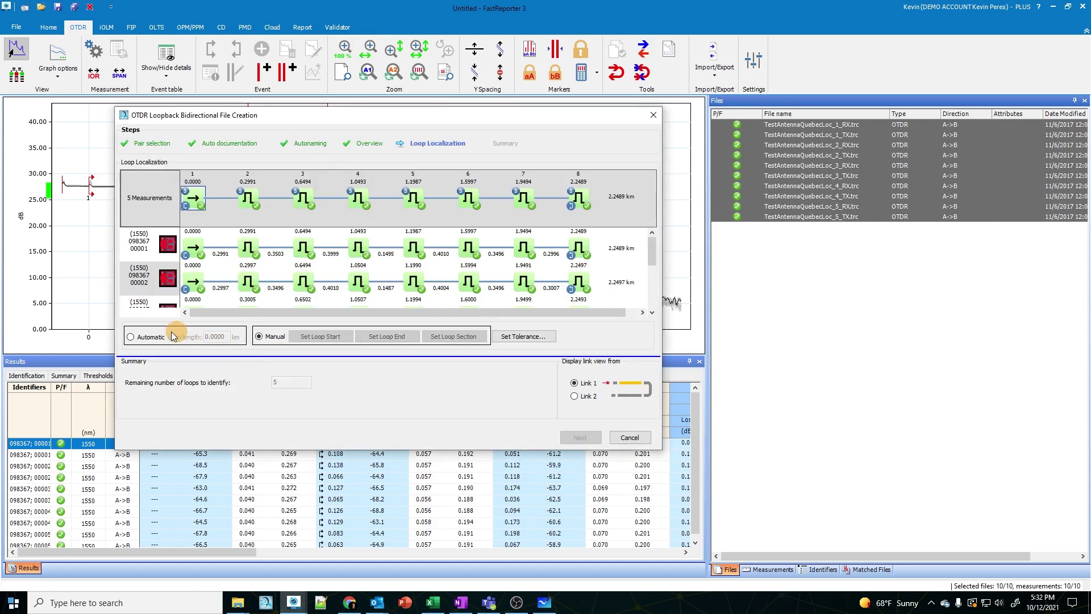
Step: Manually set the loop start at event 4 and the loop end at event 5, and create the bidirectional files while keeping the originals
{"action": "left_click", "coordinate": [154, 339]}
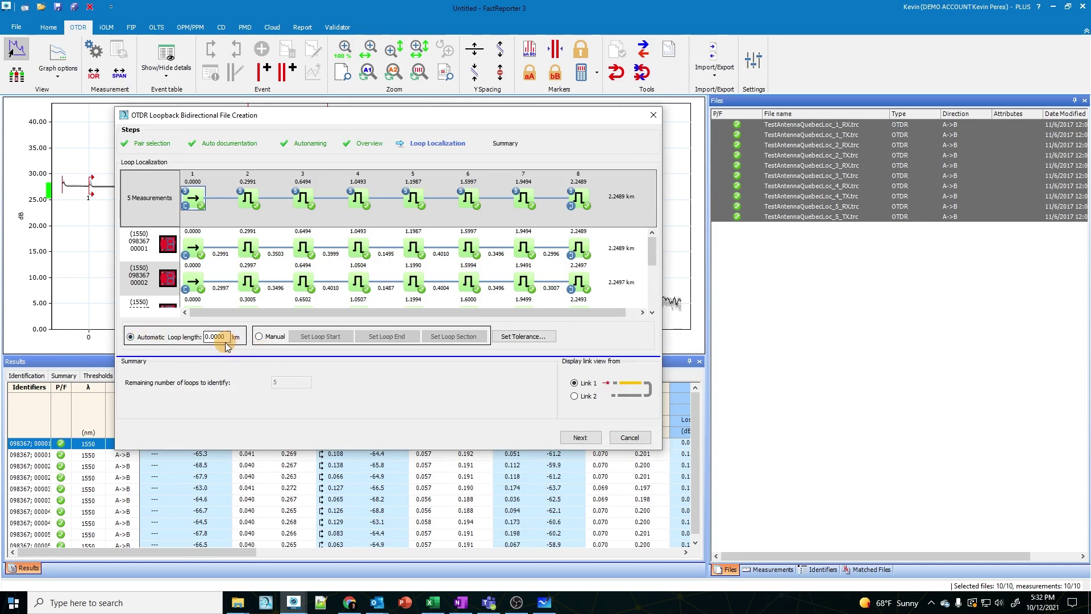
{"action": "left_click", "coordinate": [271, 338]}
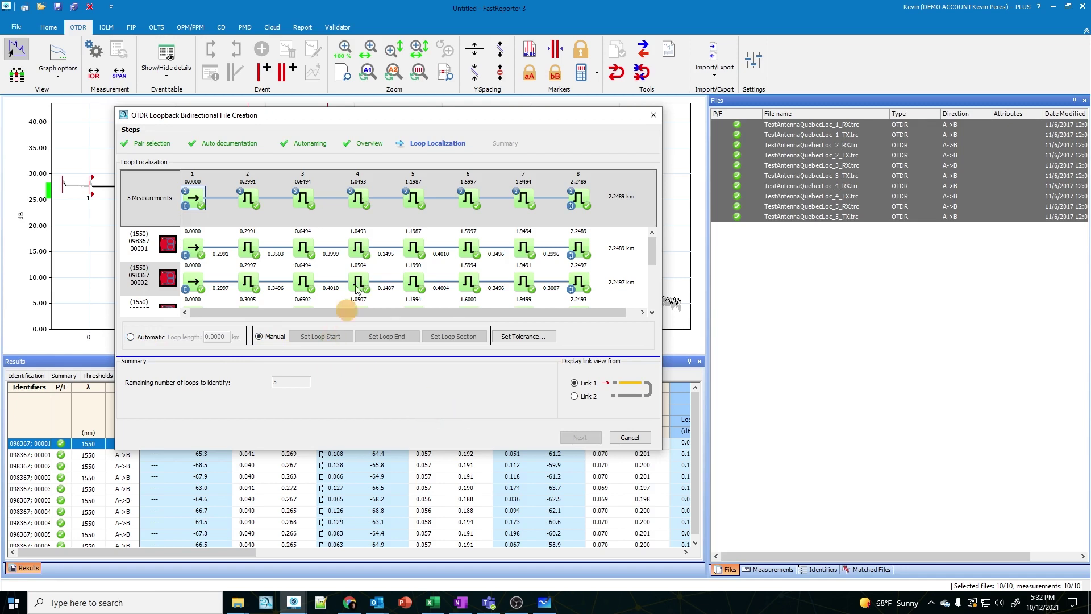
{"action": "left_click", "coordinate": [358, 200]}
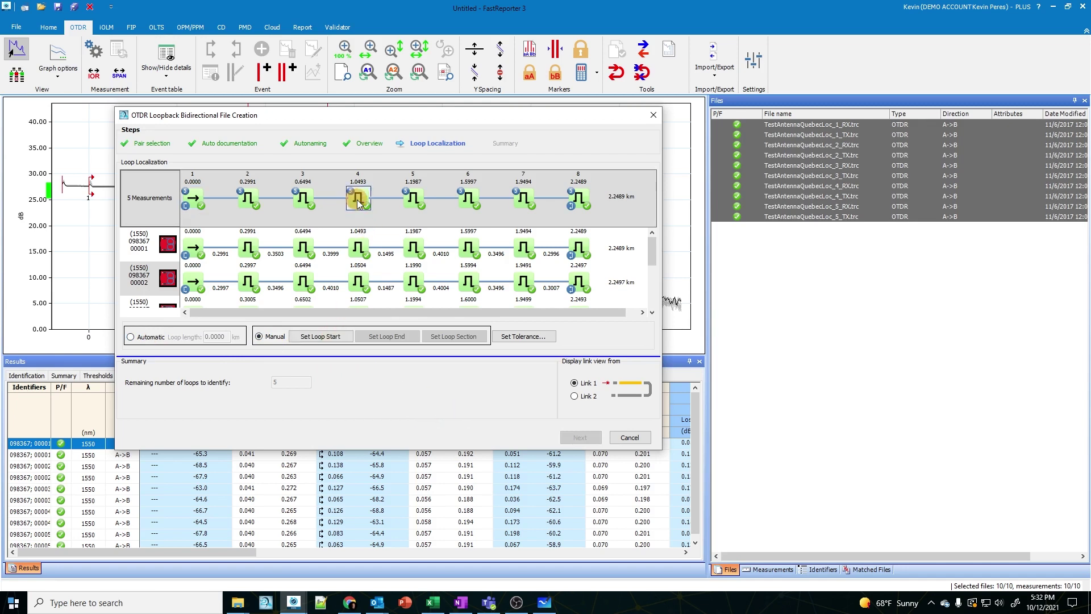
{"action": "left_click", "coordinate": [334, 337]}
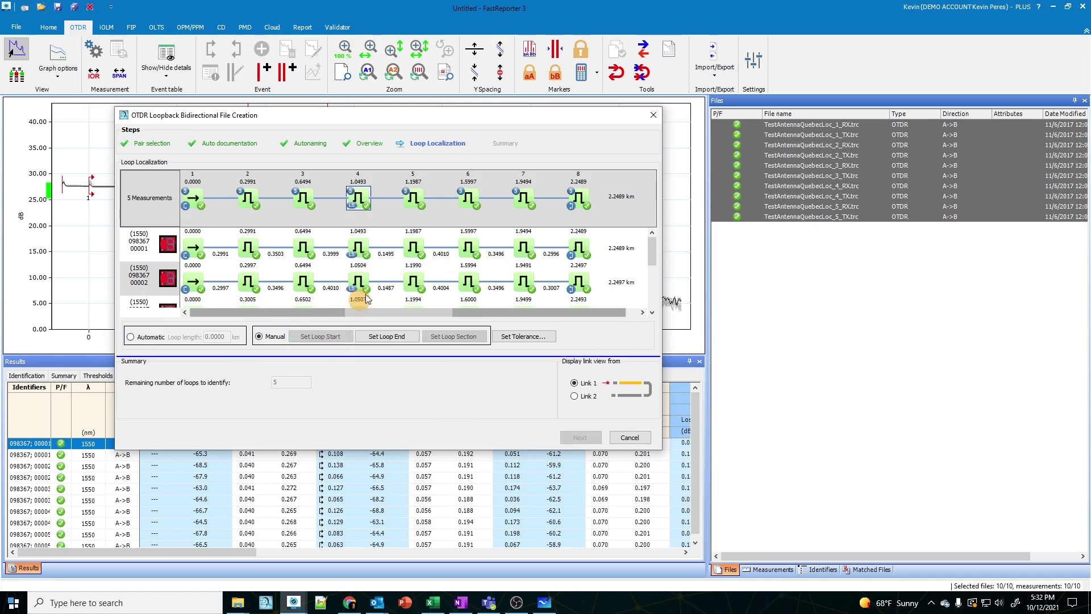
{"action": "left_click", "coordinate": [413, 199]}
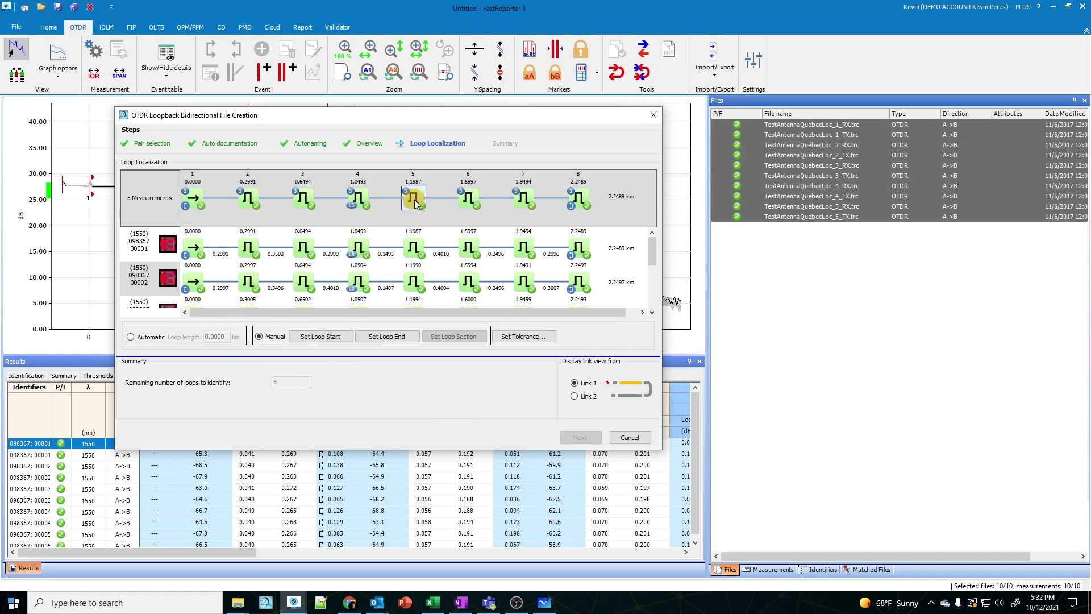
{"action": "left_click", "coordinate": [396, 335]}
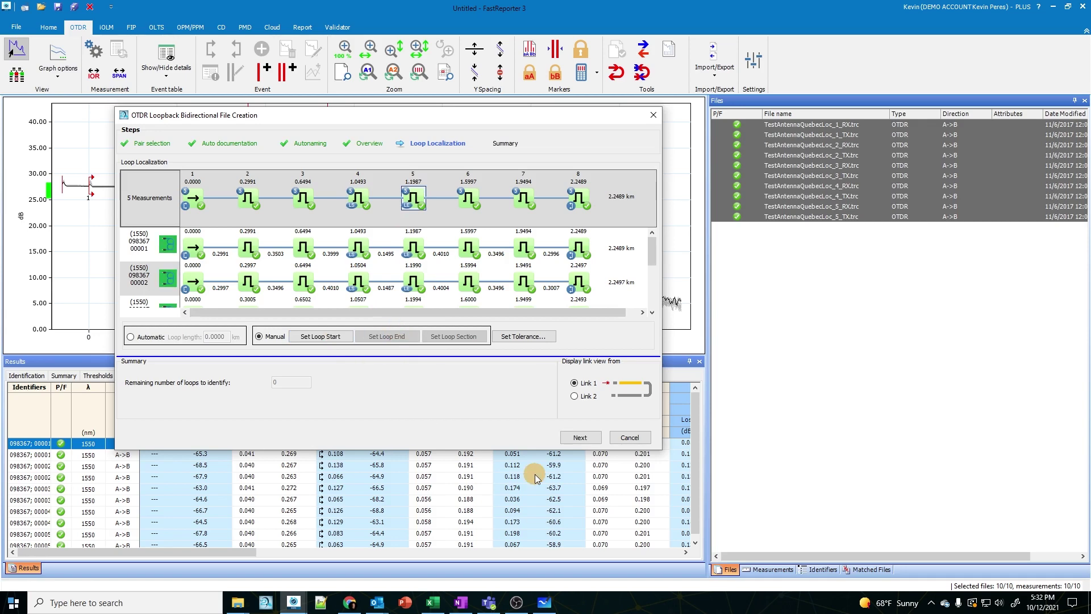
{"action": "left_click", "coordinate": [588, 442]}
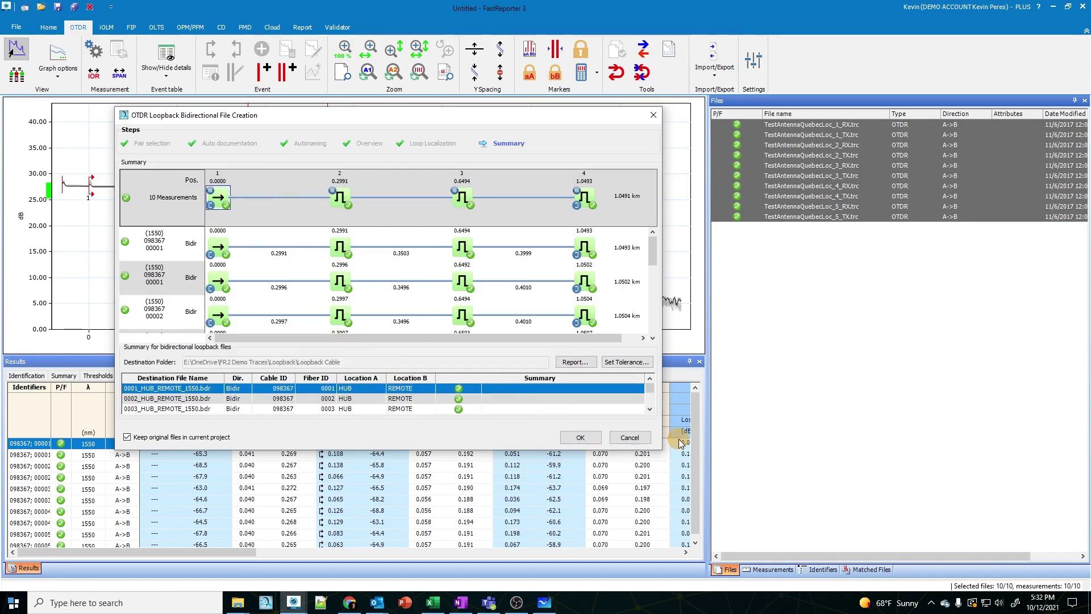
{"action": "left_click", "coordinate": [580, 438]}
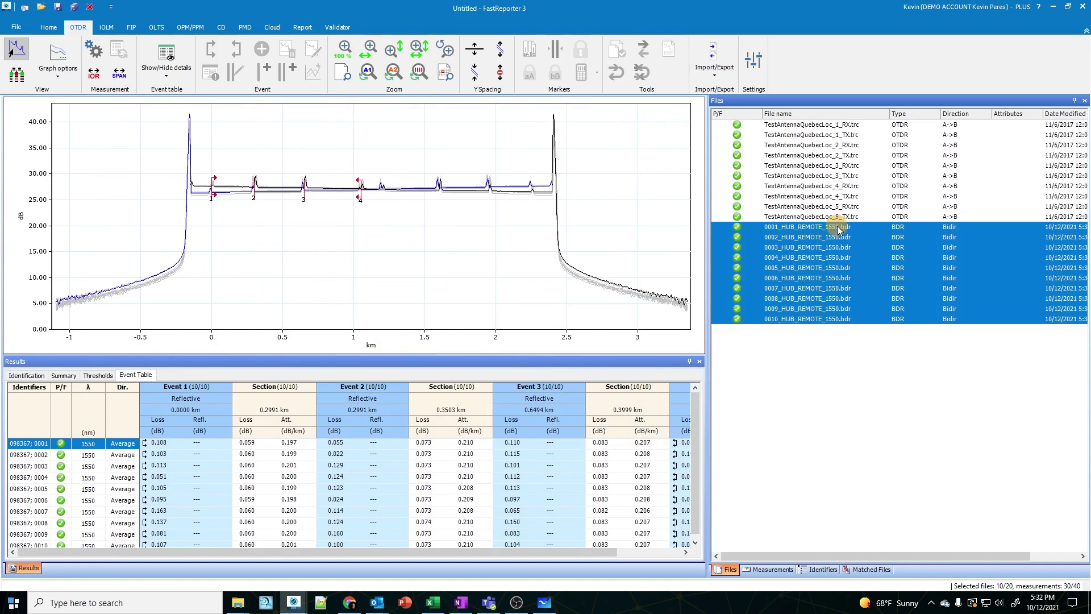
Step: View the new bidirectional traces 0001, 0002 and 0003_HUB_REMOTE_1550.bdr one after another
{"action": "left_click", "coordinate": [838, 229]}
{"action": "left_click", "coordinate": [839, 238]}
{"action": "left_click", "coordinate": [839, 248]}
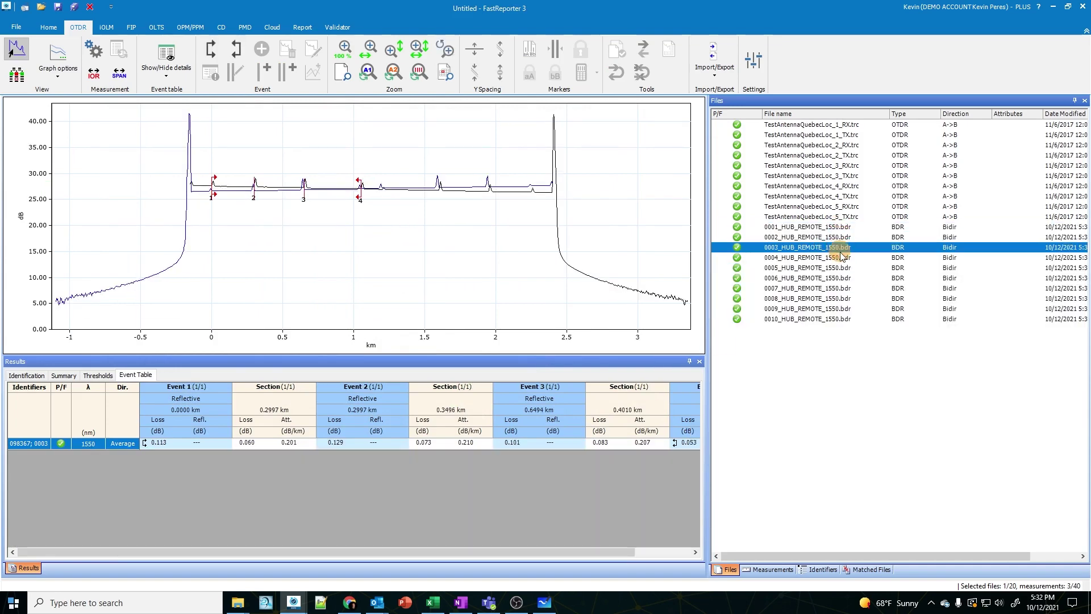
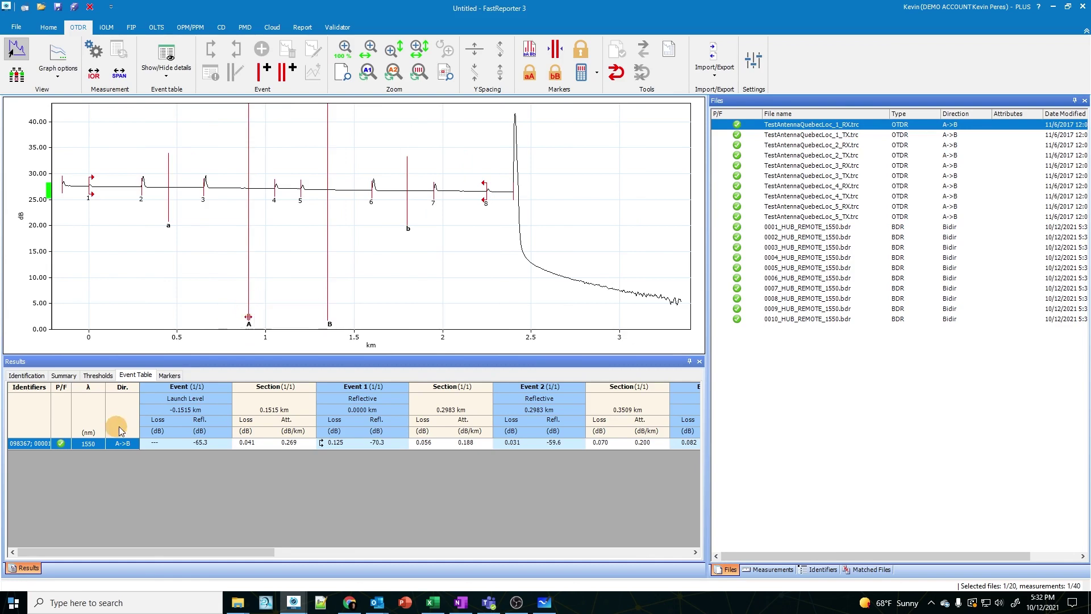
Step: Show the marker measurements of the TestAntennaQuebecLoc_1_RX.trc trace and set marker A to 0 km
{"action": "left_click", "coordinate": [170, 375]}
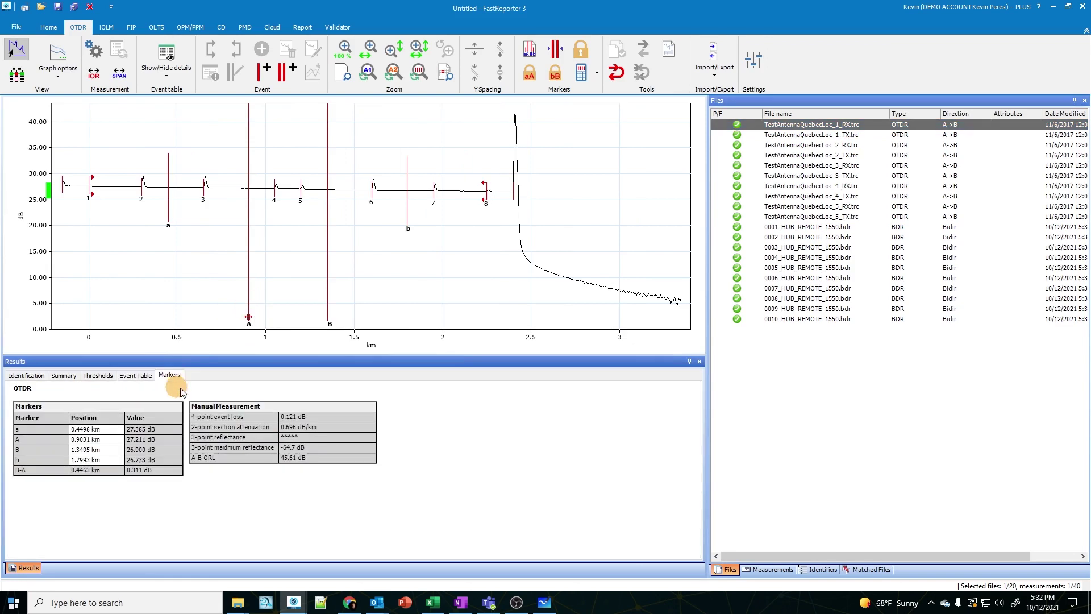
{"action": "left_click", "coordinate": [82, 440]}
{"action": "type", "text": "0"}
{"action": "key", "text": "Return"}
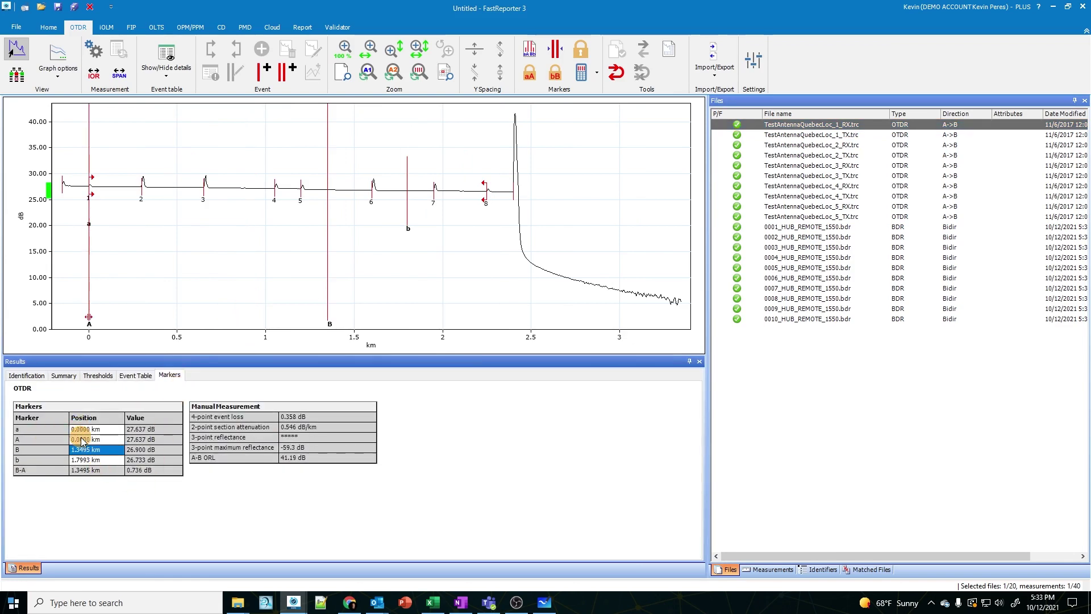
Step: Set marker B to 2.24 km and fine-tune it onto event 8 at about 2.248 km
{"action": "mouse_move", "coordinate": [485, 193]}
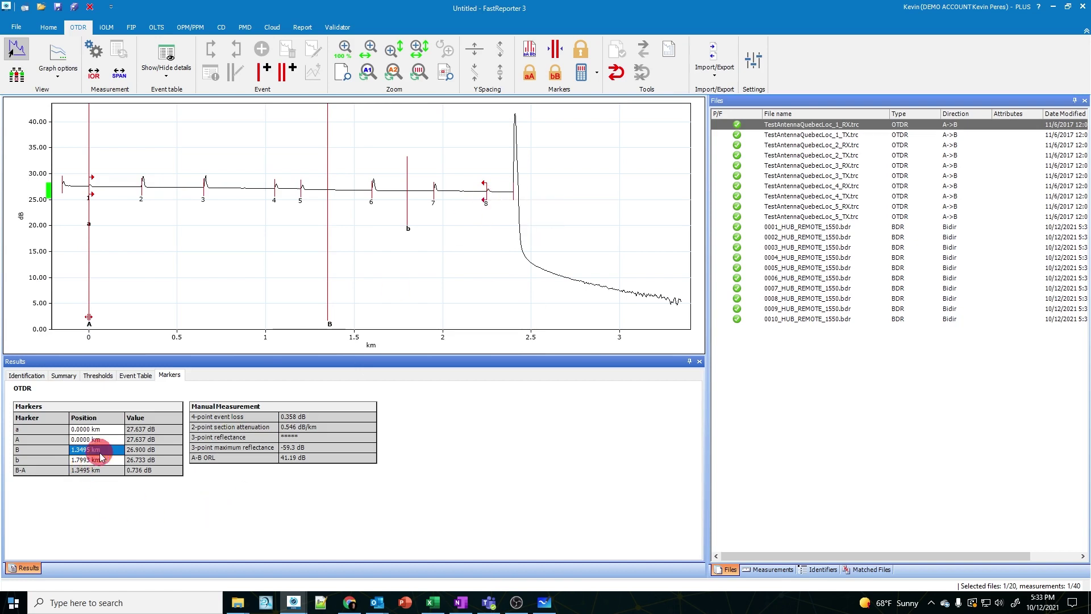
{"action": "type", "text": "2.24"}
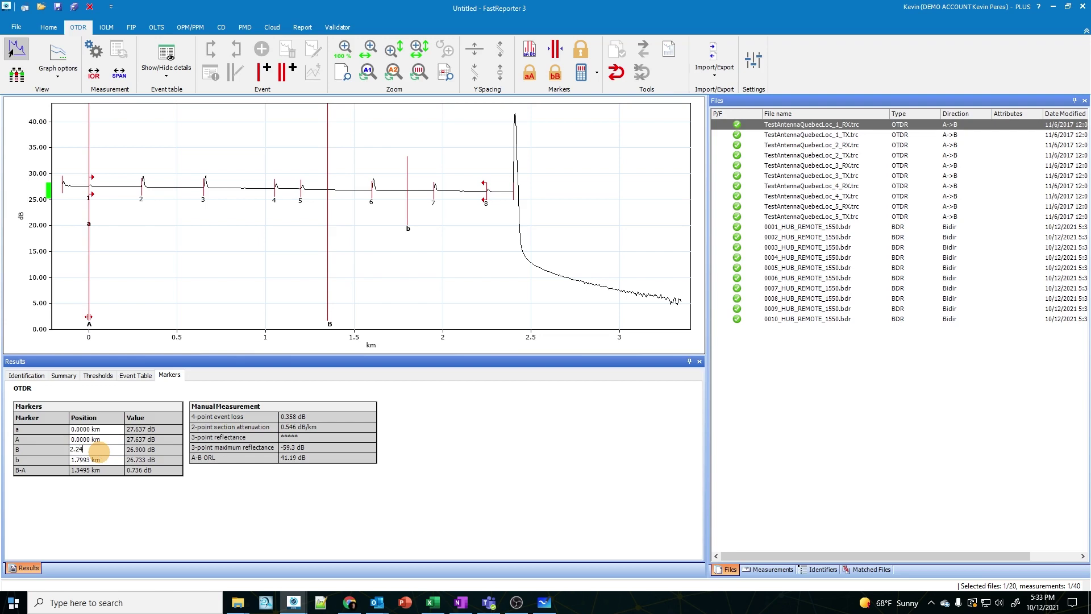
{"action": "left_click", "coordinate": [101, 458]}
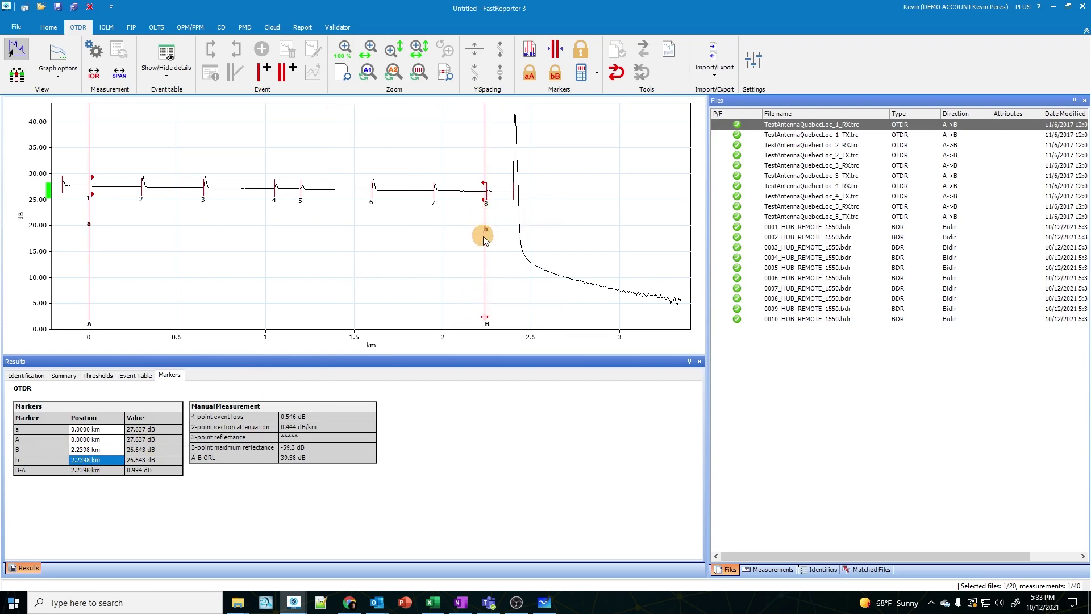
{"action": "mouse_move", "coordinate": [484, 239]}
{"action": "left_mouse_down"}
{"action": "mouse_move", "coordinate": [504, 244]}
{"action": "mouse_move", "coordinate": [486, 256]}
{"action": "left_mouse_up"}
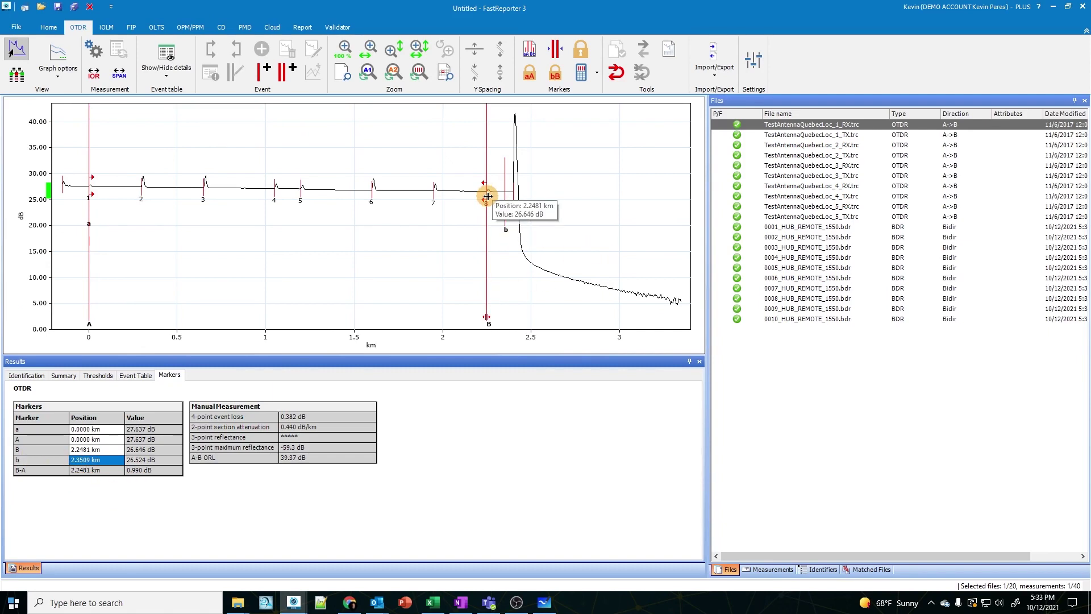
Step: Set marker B to 1.1 km, between events 4 and 5, to measure the first half of the loop
{"action": "left_click", "coordinate": [90, 451]}
{"action": "type", "text": "1."}
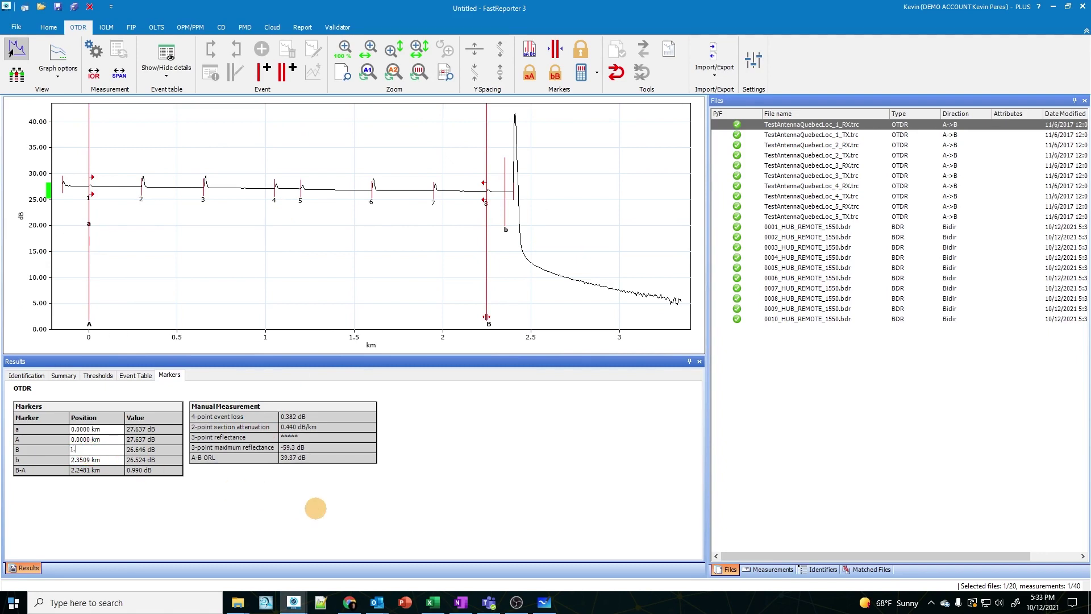
{"action": "type", "text": "1"}
{"action": "key", "text": "Return"}
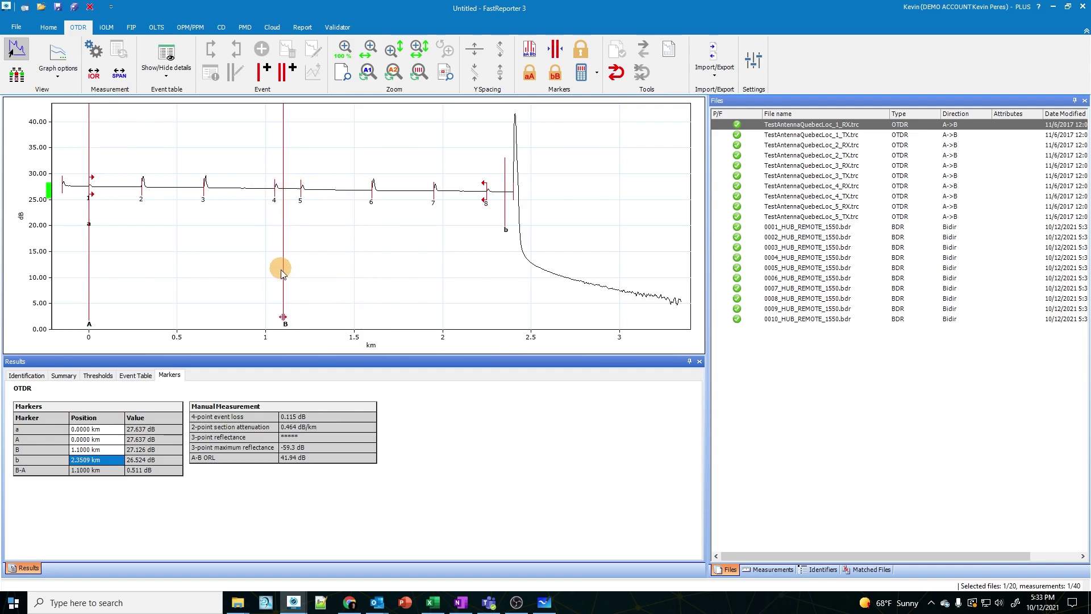
Step: Move marker B back to event 8 at about 2.25 km and marker A to event 5 at about 1.195 km
{"action": "mouse_move", "coordinate": [282, 273]}
{"action": "left_mouse_down"}
{"action": "mouse_move", "coordinate": [540, 188]}
{"action": "mouse_move", "coordinate": [488, 188]}
{"action": "mouse_move", "coordinate": [488, 250]}
{"action": "left_mouse_up"}
{"action": "left_click_drag", "start_coordinate": [92, 249], "coordinate": [92, 263]}
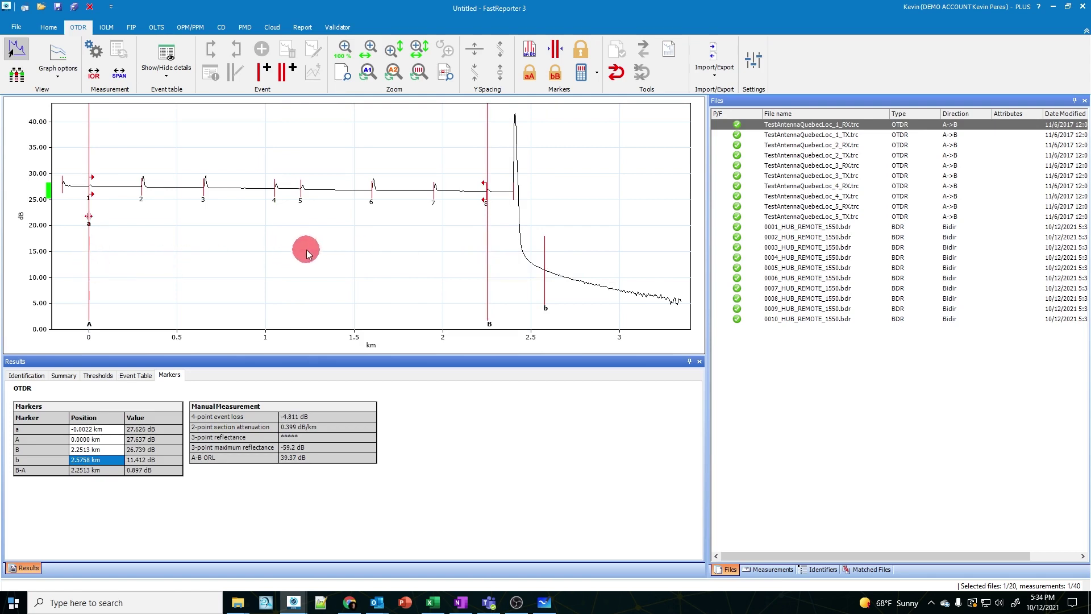
{"action": "mouse_move", "coordinate": [90, 171]}
{"action": "left_mouse_down"}
{"action": "mouse_move", "coordinate": [292, 183]}
{"action": "mouse_move", "coordinate": [306, 229]}
{"action": "mouse_move", "coordinate": [276, 246]}
{"action": "mouse_move", "coordinate": [303, 250]}
{"action": "mouse_move", "coordinate": [299, 259]}
{"action": "left_mouse_up"}
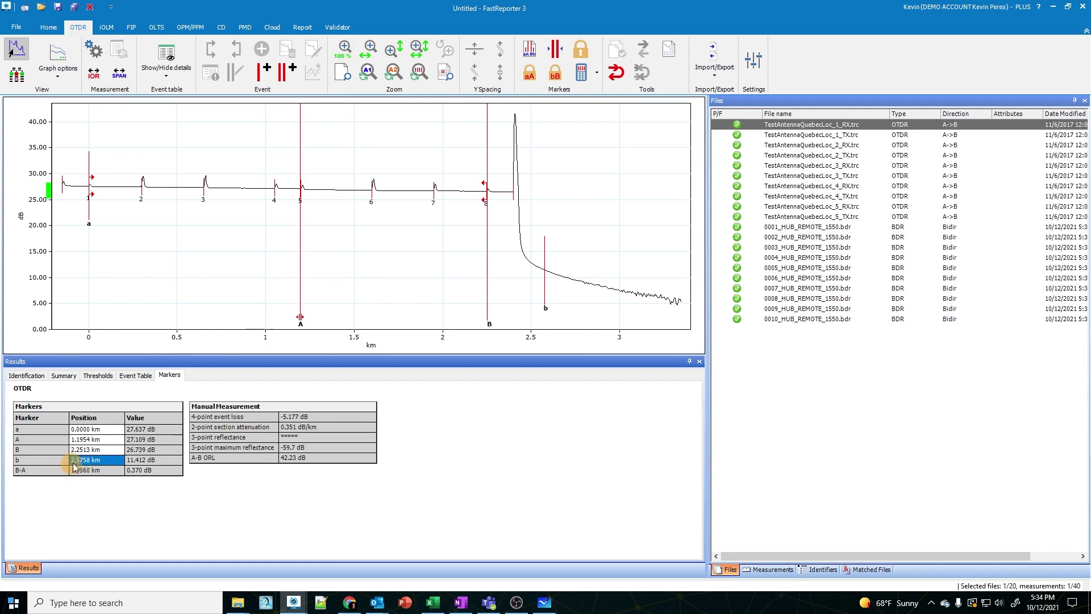